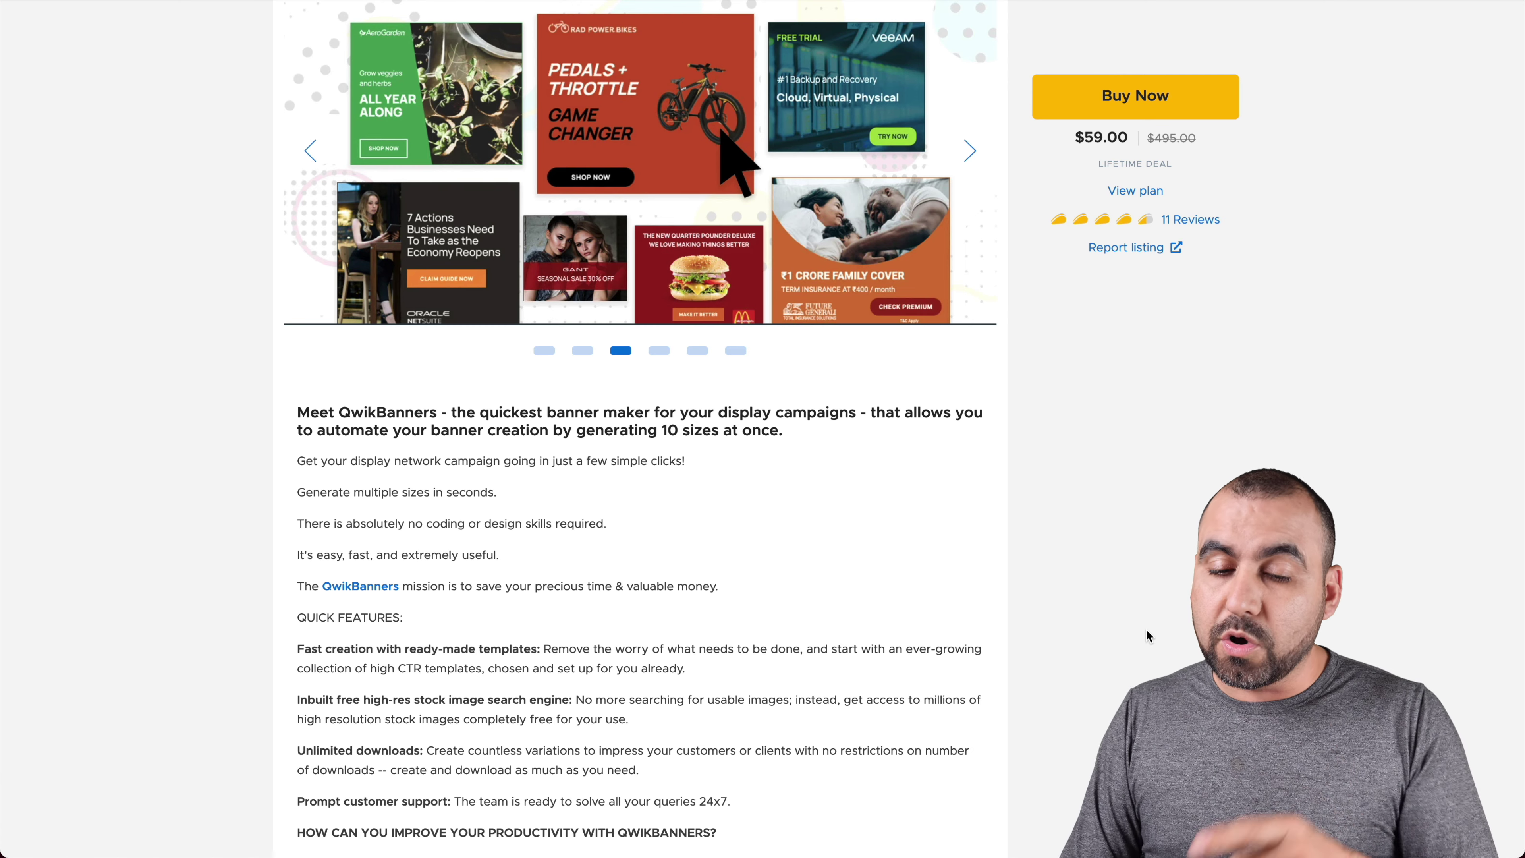
Review the Deal Terms, highlighting lifetime access, the LITE plan and QwikBanners in the plan card.
scroll(1146, 628, down, 10)
scroll(1146, 631, down, 6)
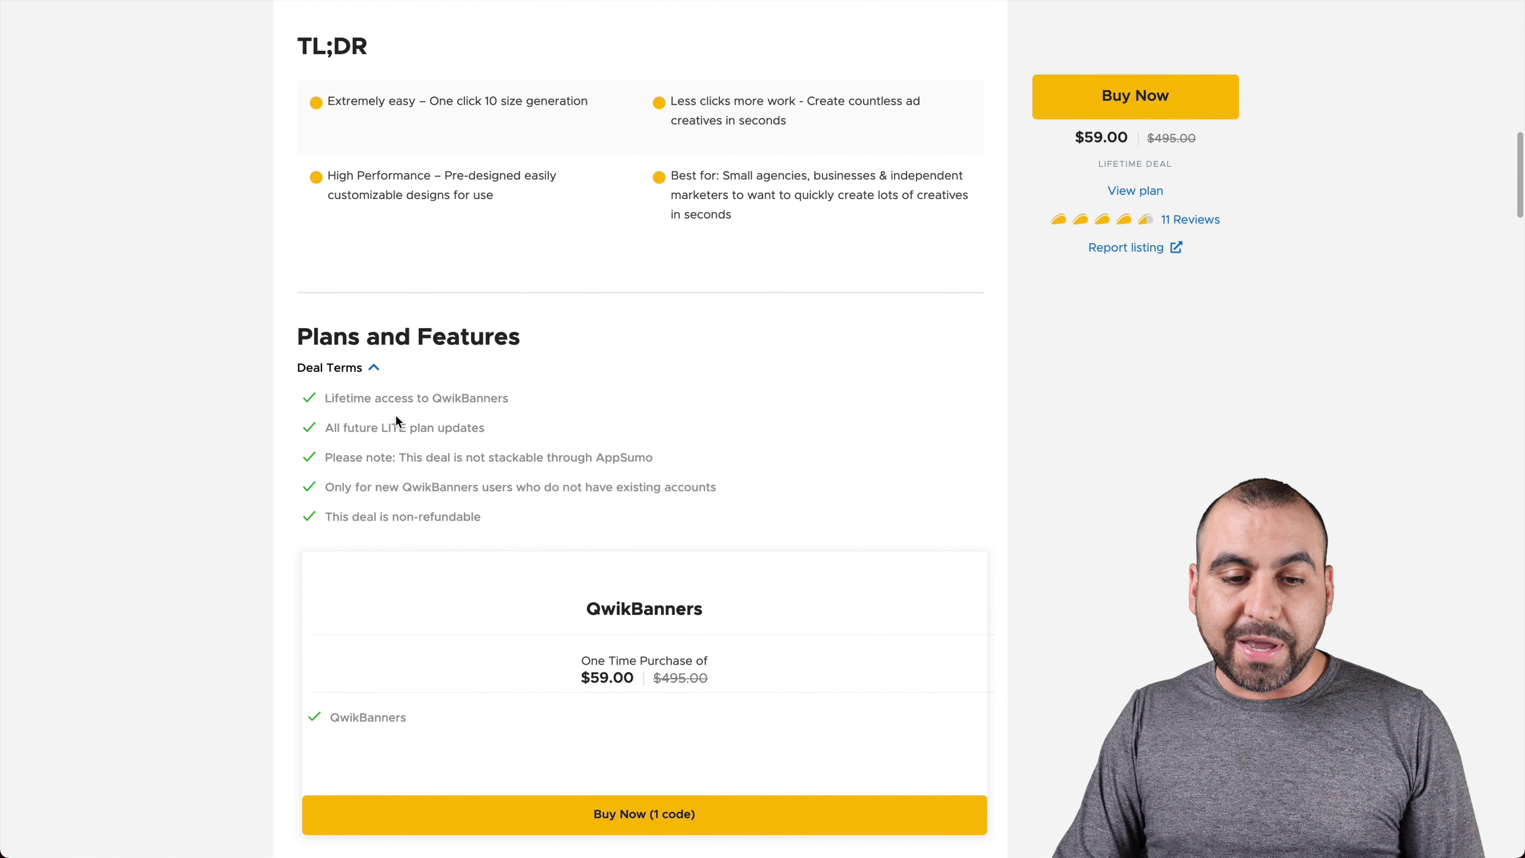
drag(329, 397, 516, 396)
click(389, 444)
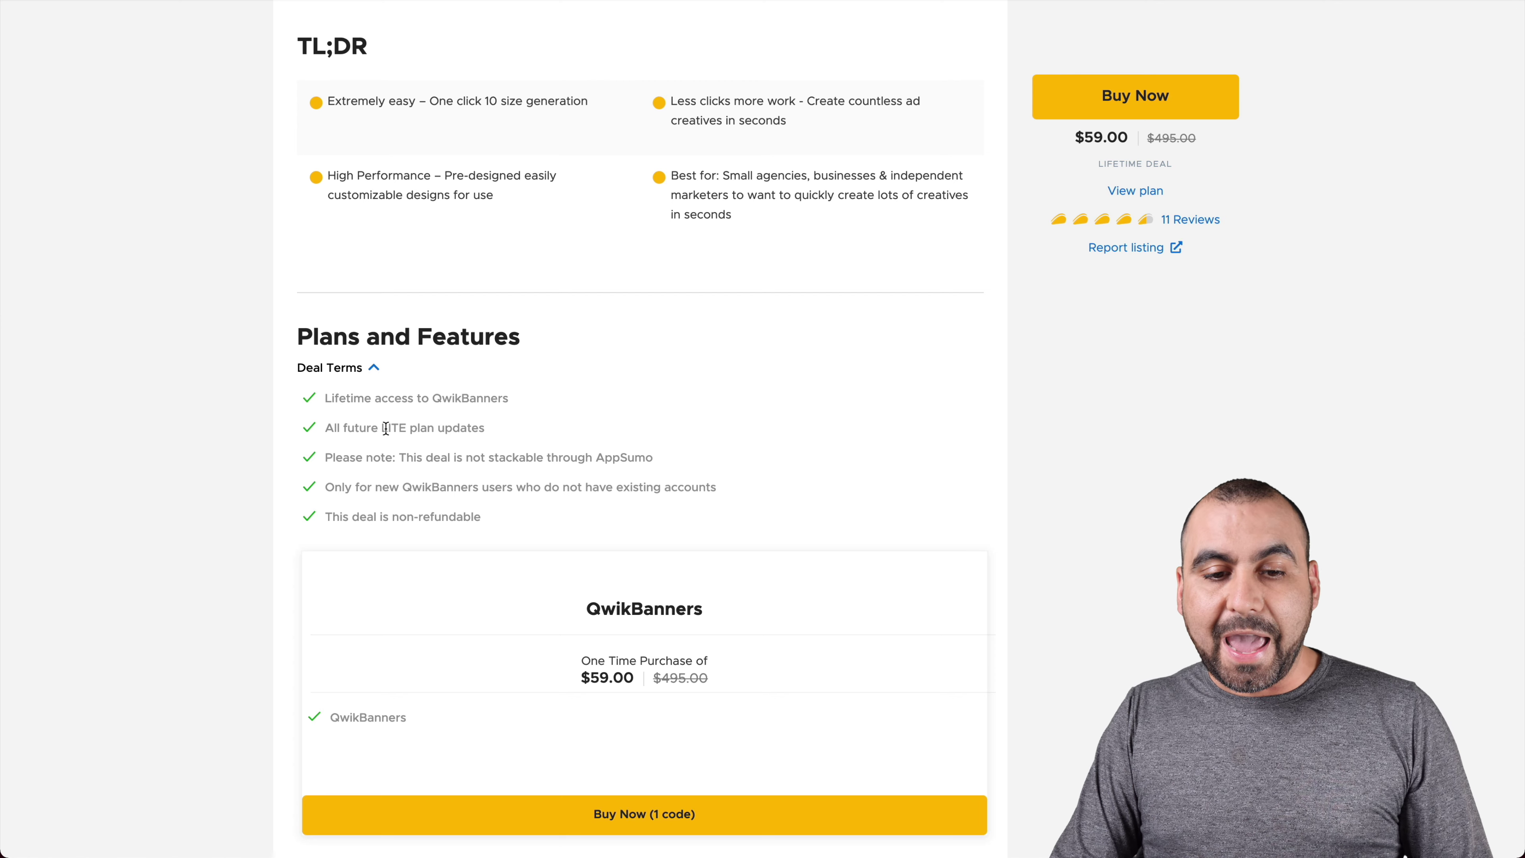
drag(378, 428, 437, 429)
click(494, 428)
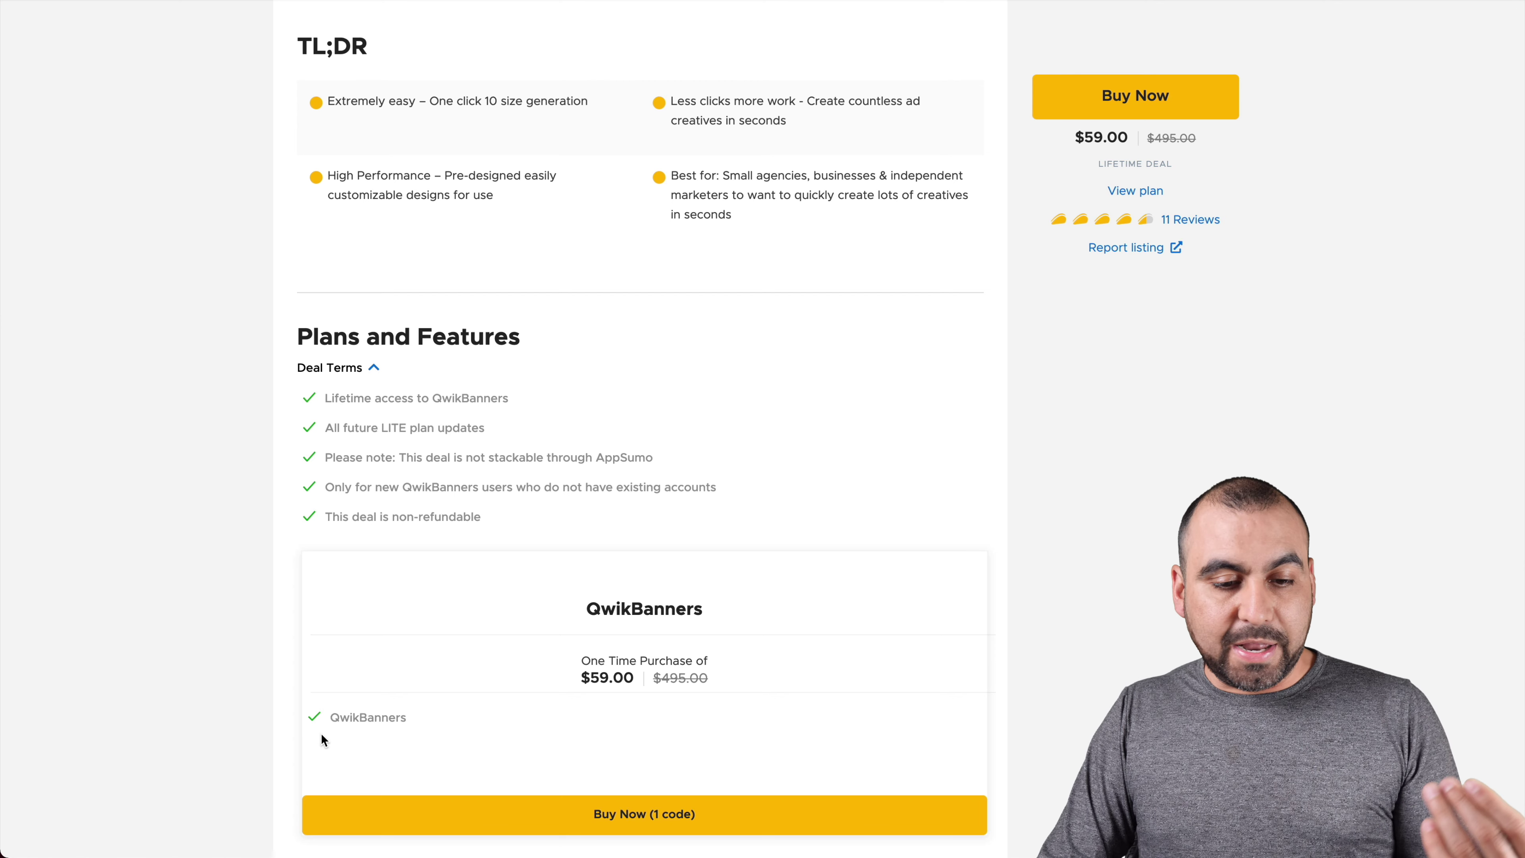
drag(324, 722, 448, 721)
click(448, 722)
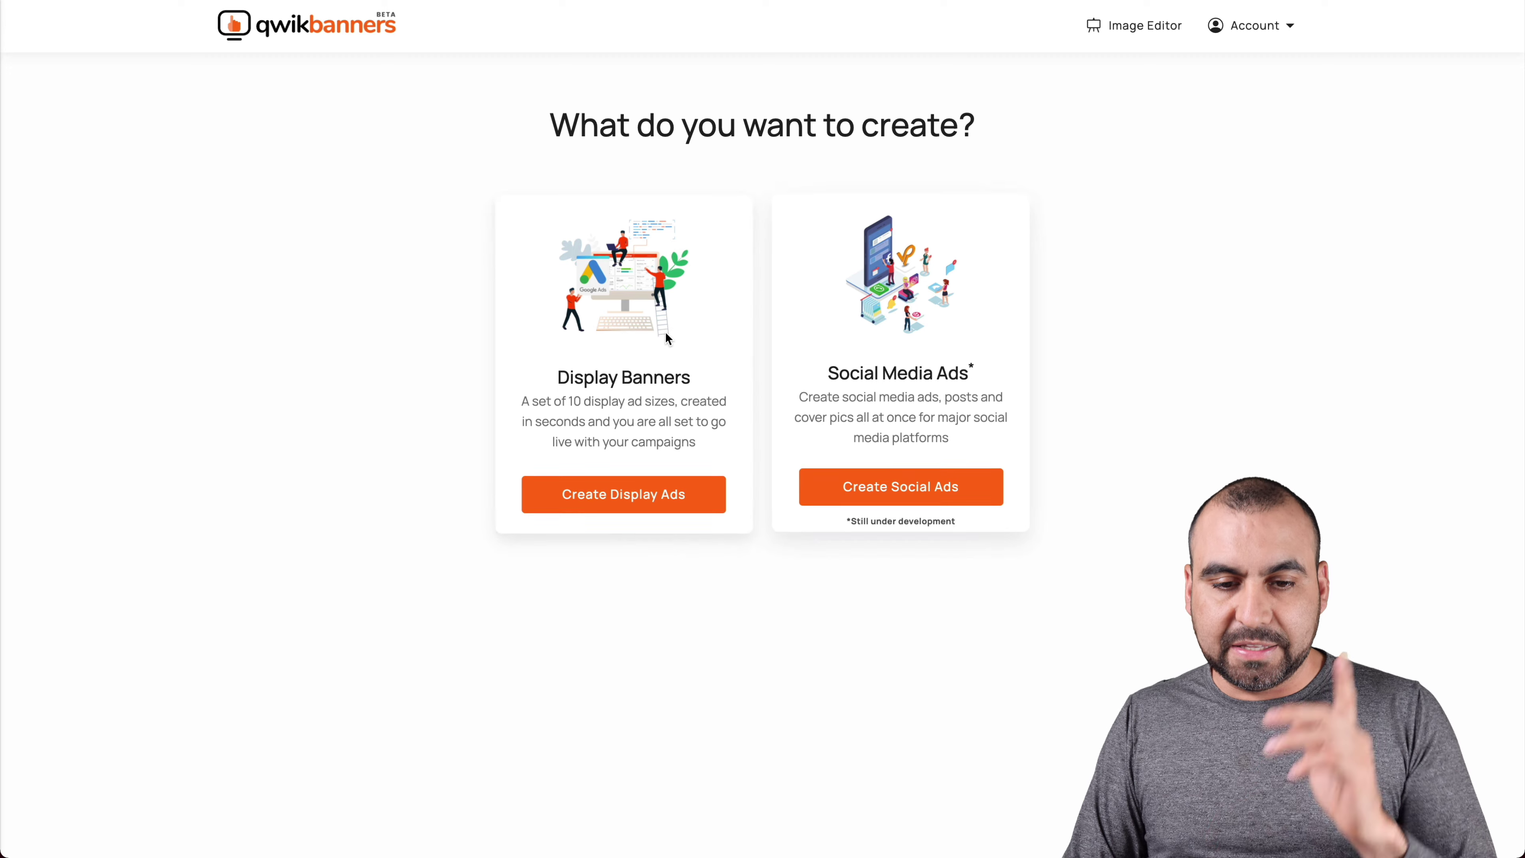
Start a set of display ads and choose the Watches Weekly template from the gallery.
click(624, 500)
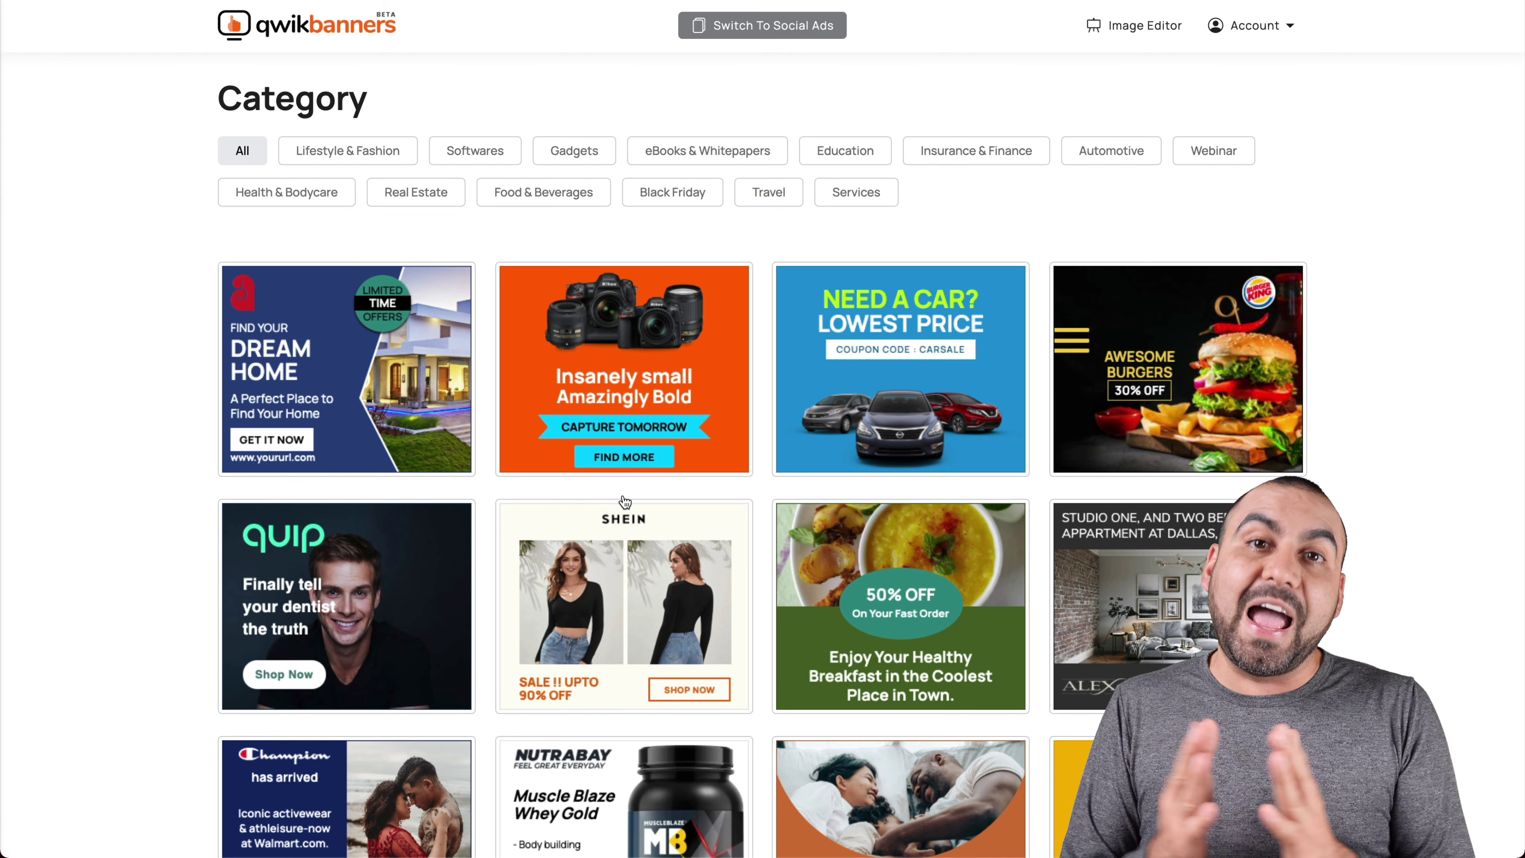
scroll(945, 550, down, 10)
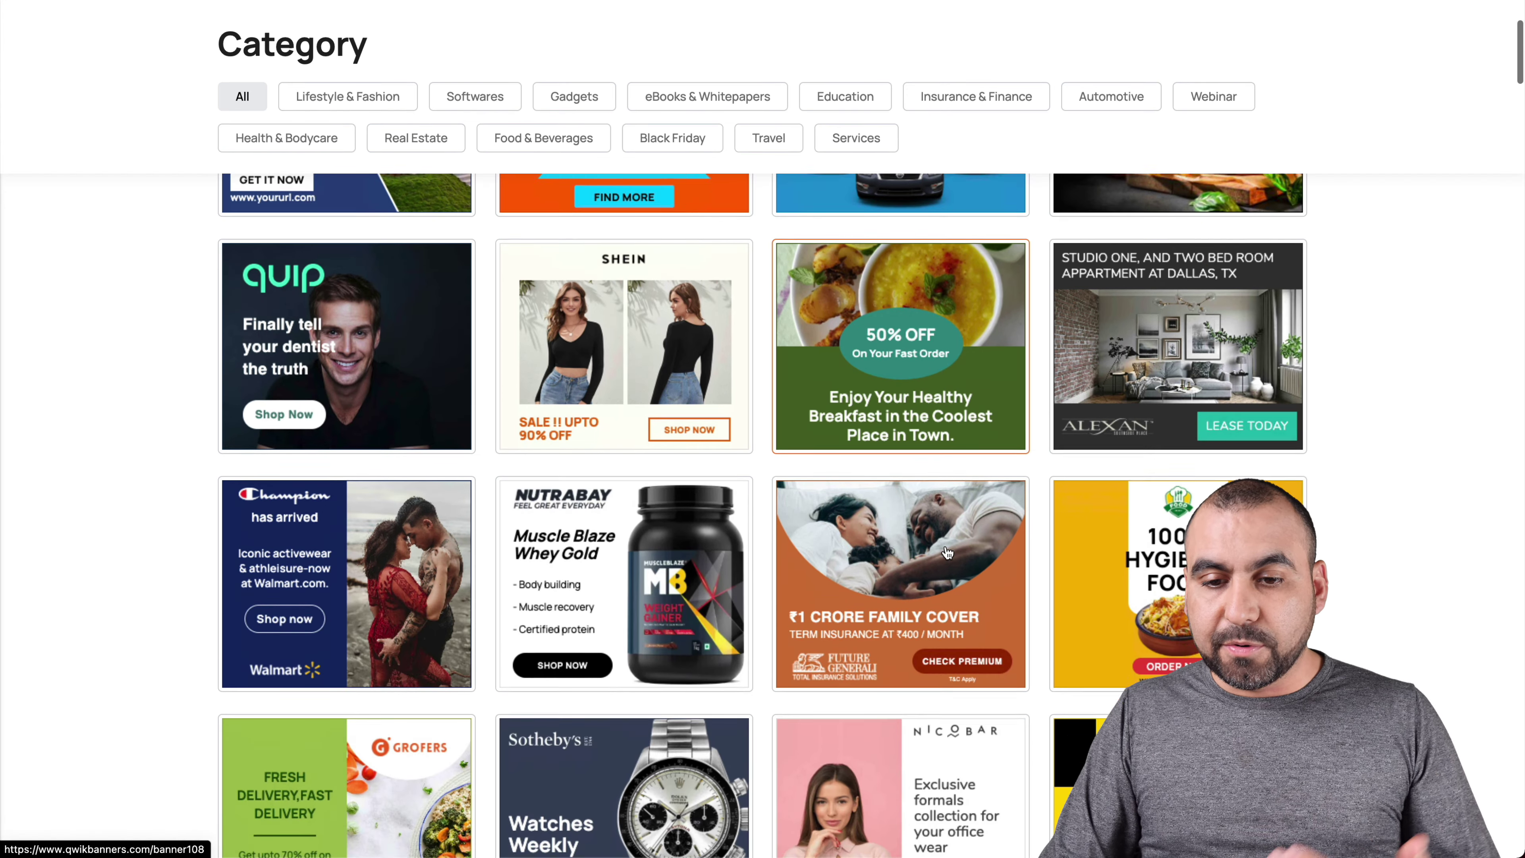
scroll(946, 545, down, 4)
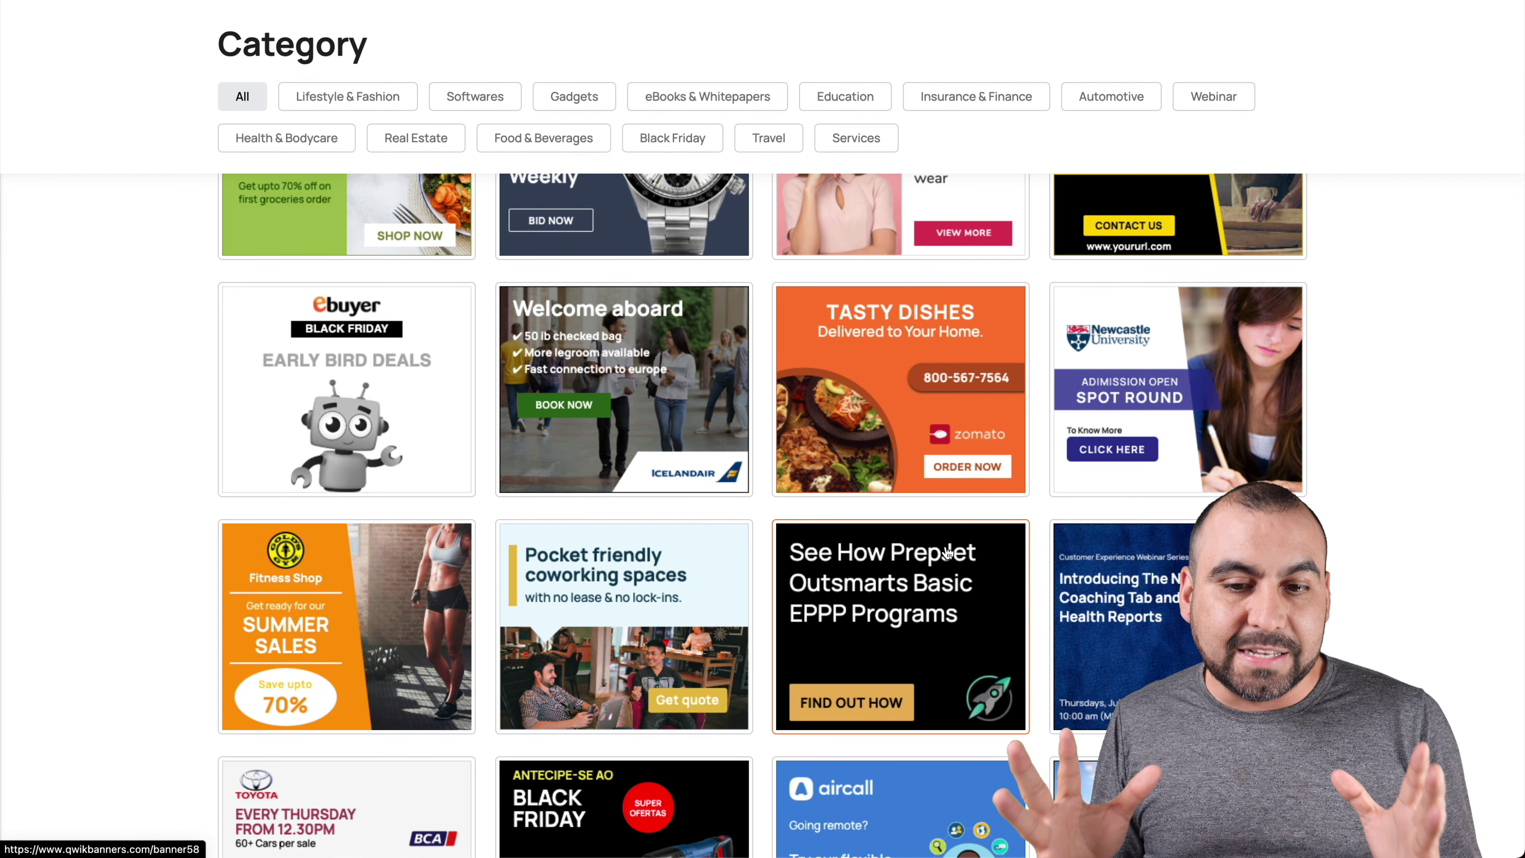
scroll(947, 551, down, 12)
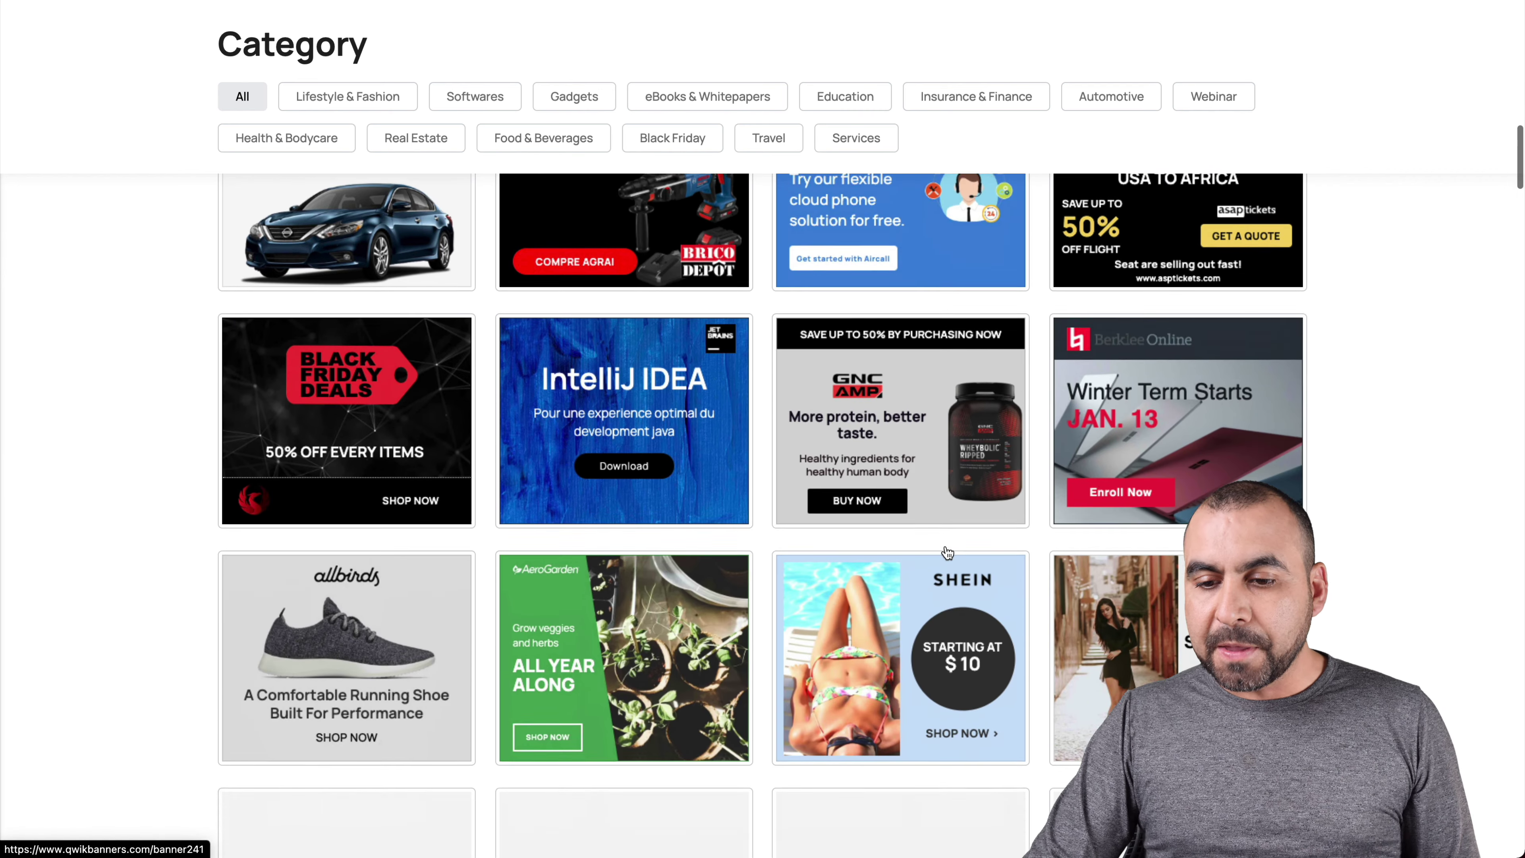
scroll(947, 552, down, 9)
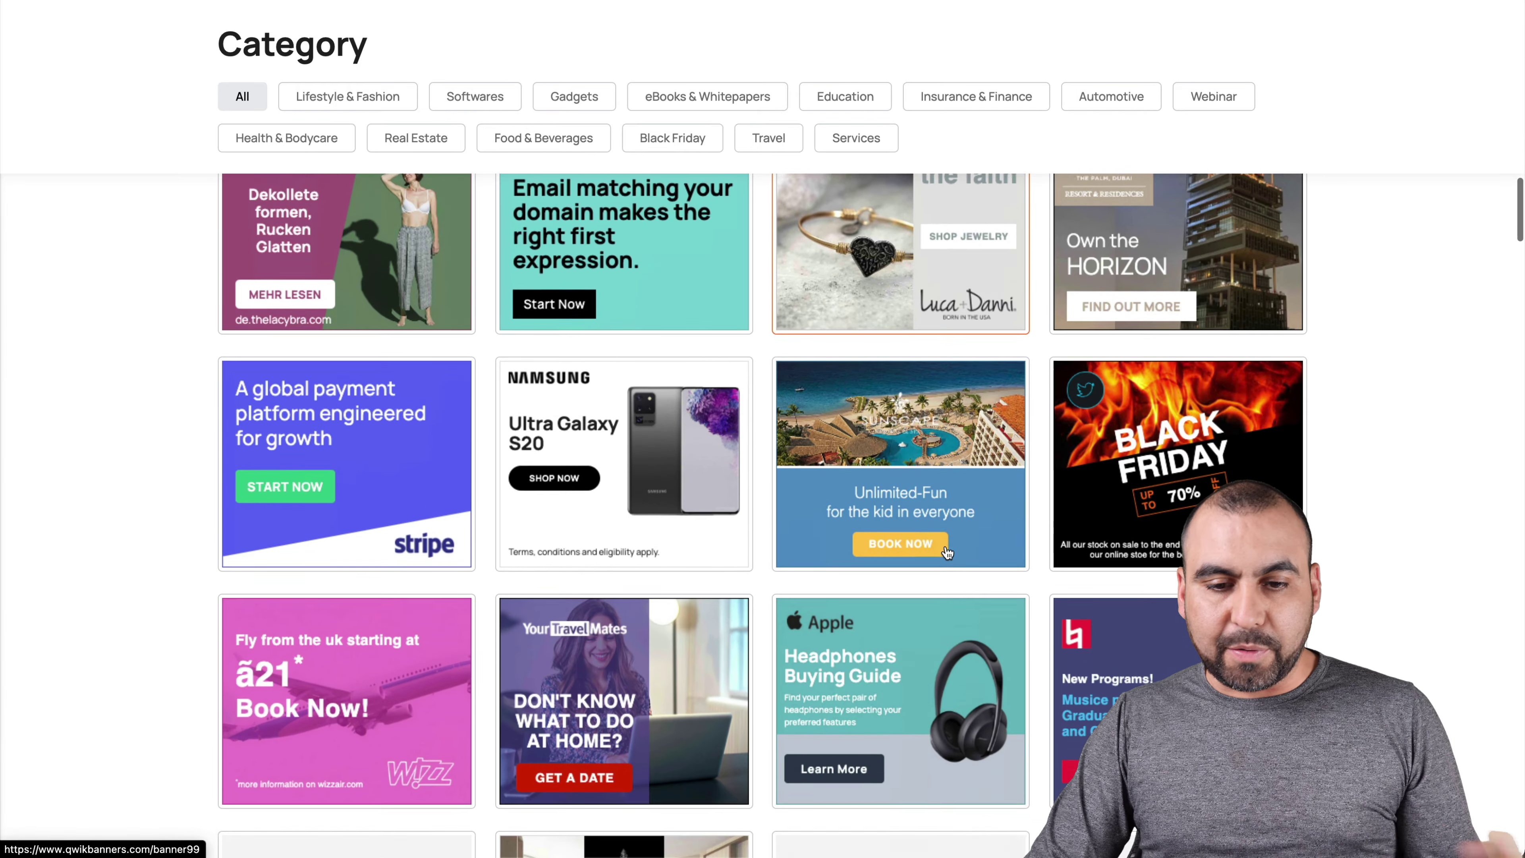
scroll(947, 551, down, 3)
scroll(947, 551, up, 20)
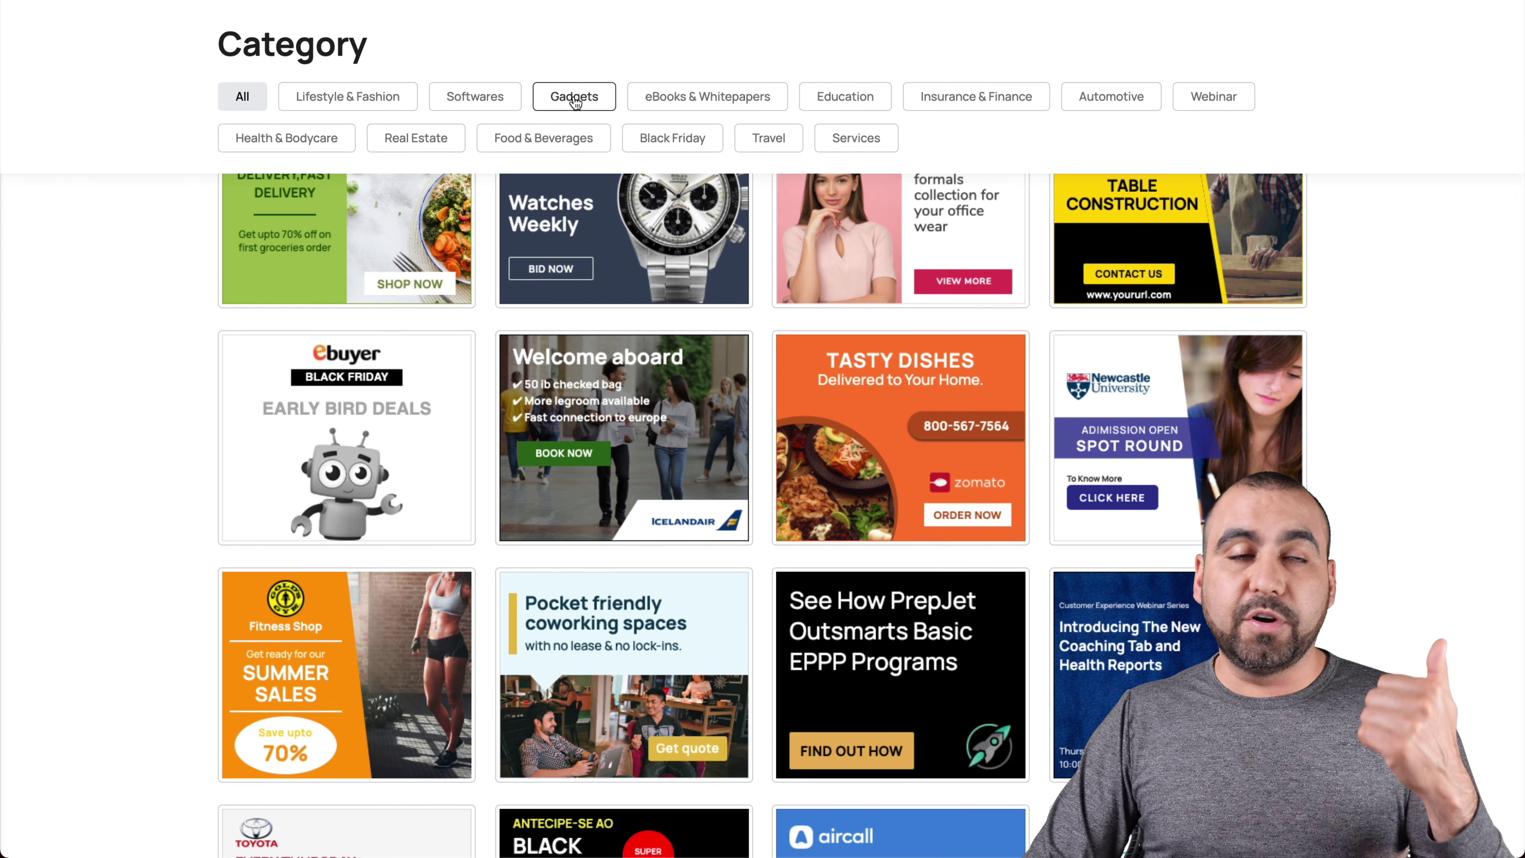
scroll(687, 451, up, 4)
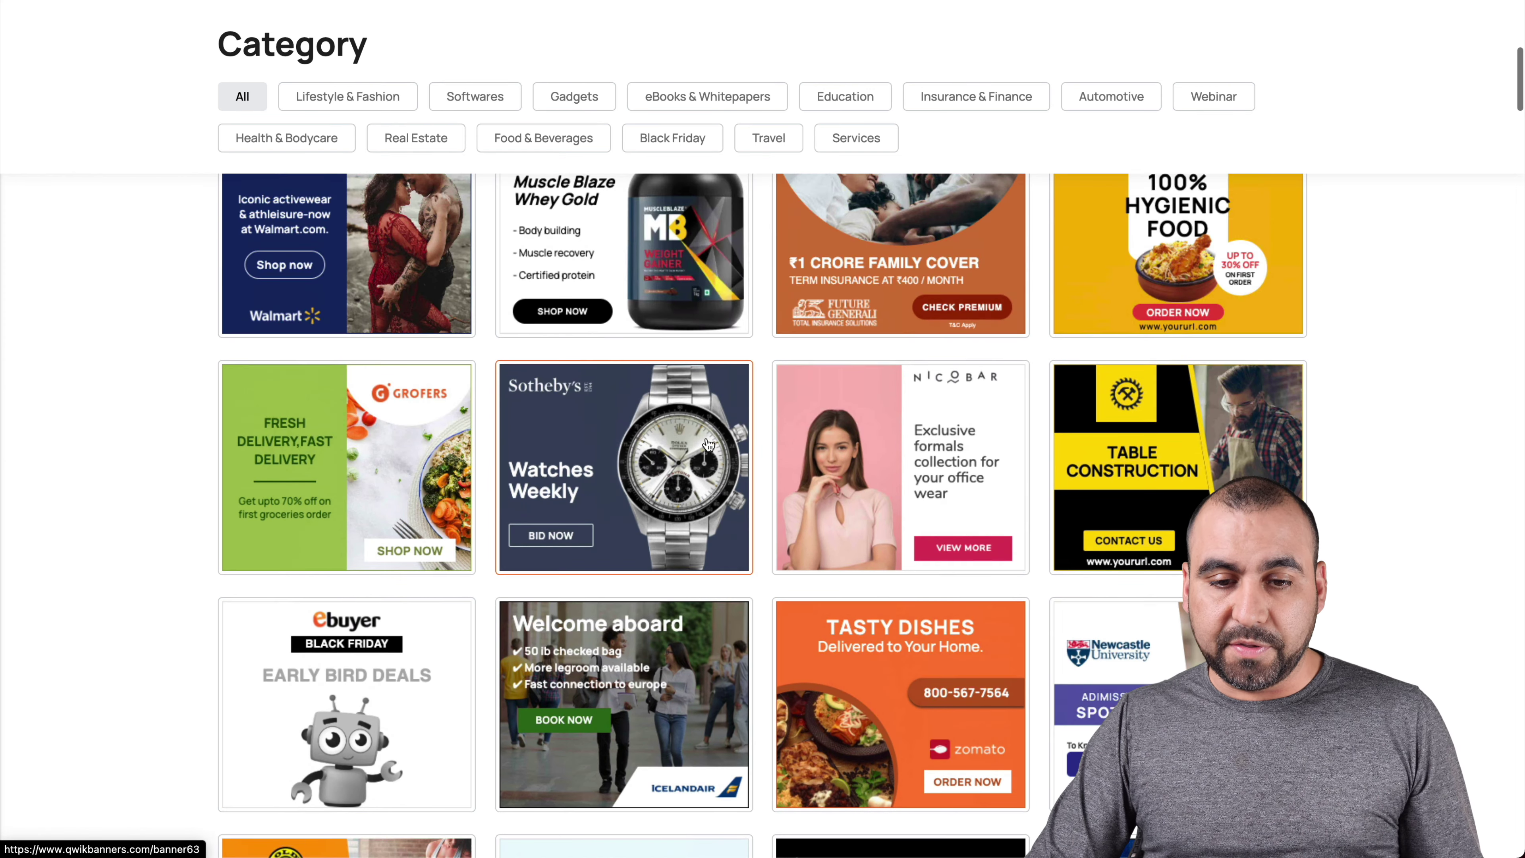
click(687, 451)
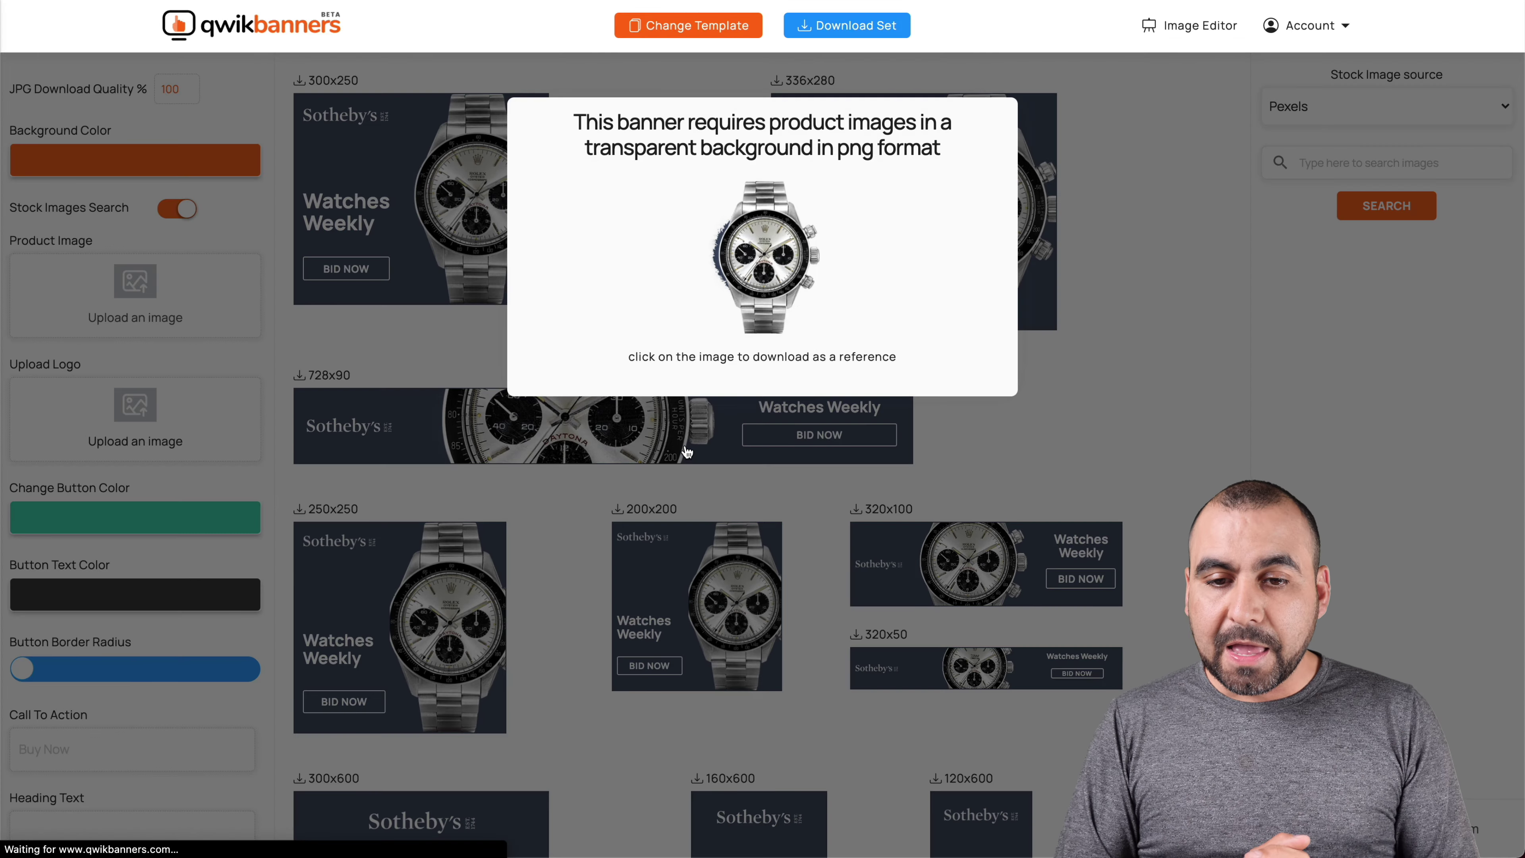
Dismiss the transparent-PNG product image notice.
click(973, 399)
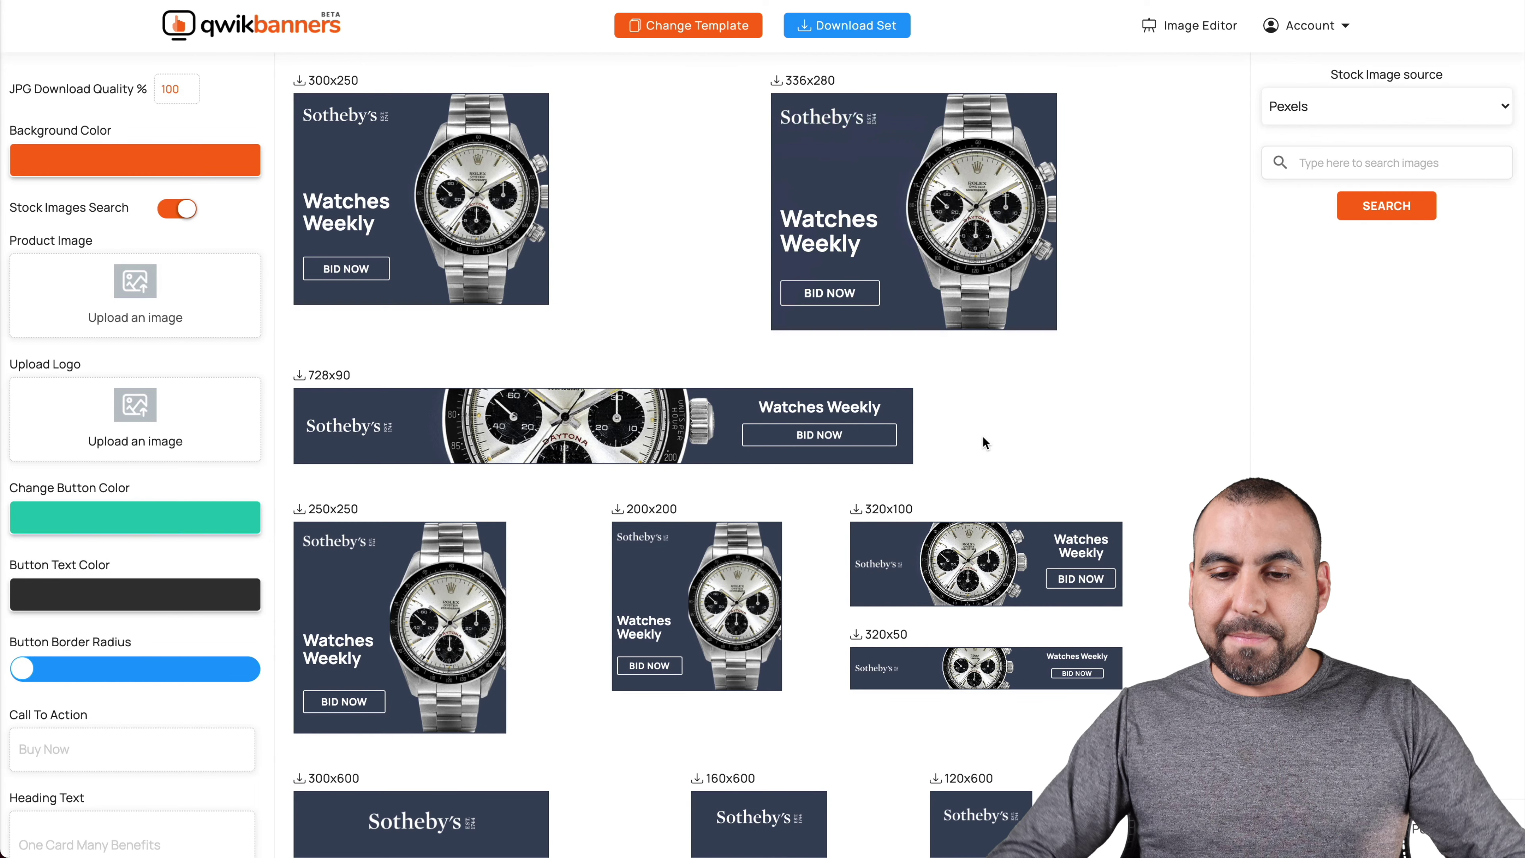
scroll(983, 442, down, 8)
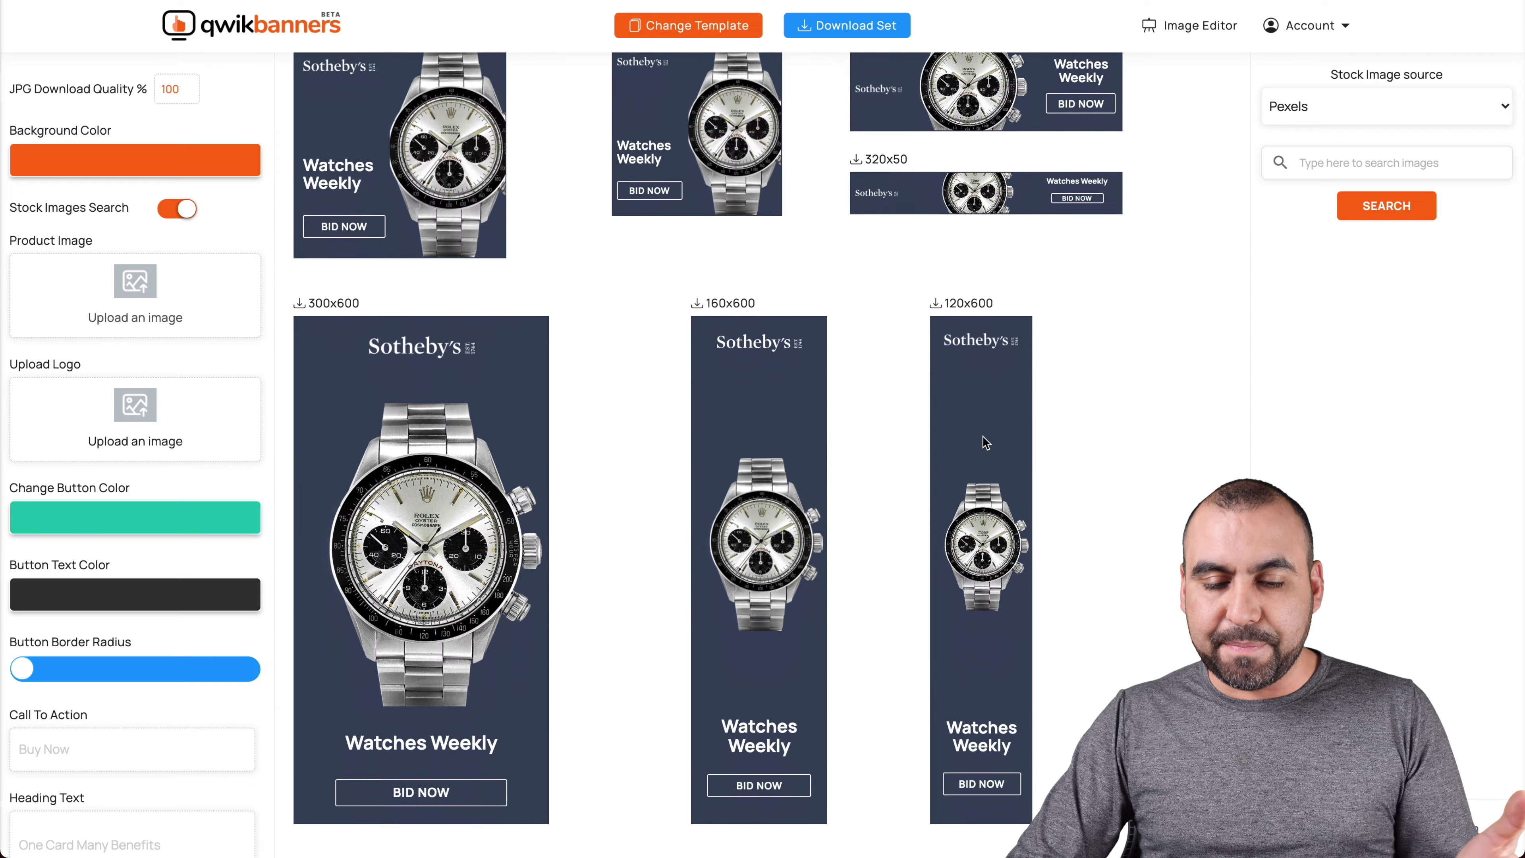
scroll(983, 442, up, 6)
scroll(983, 442, up, 1)
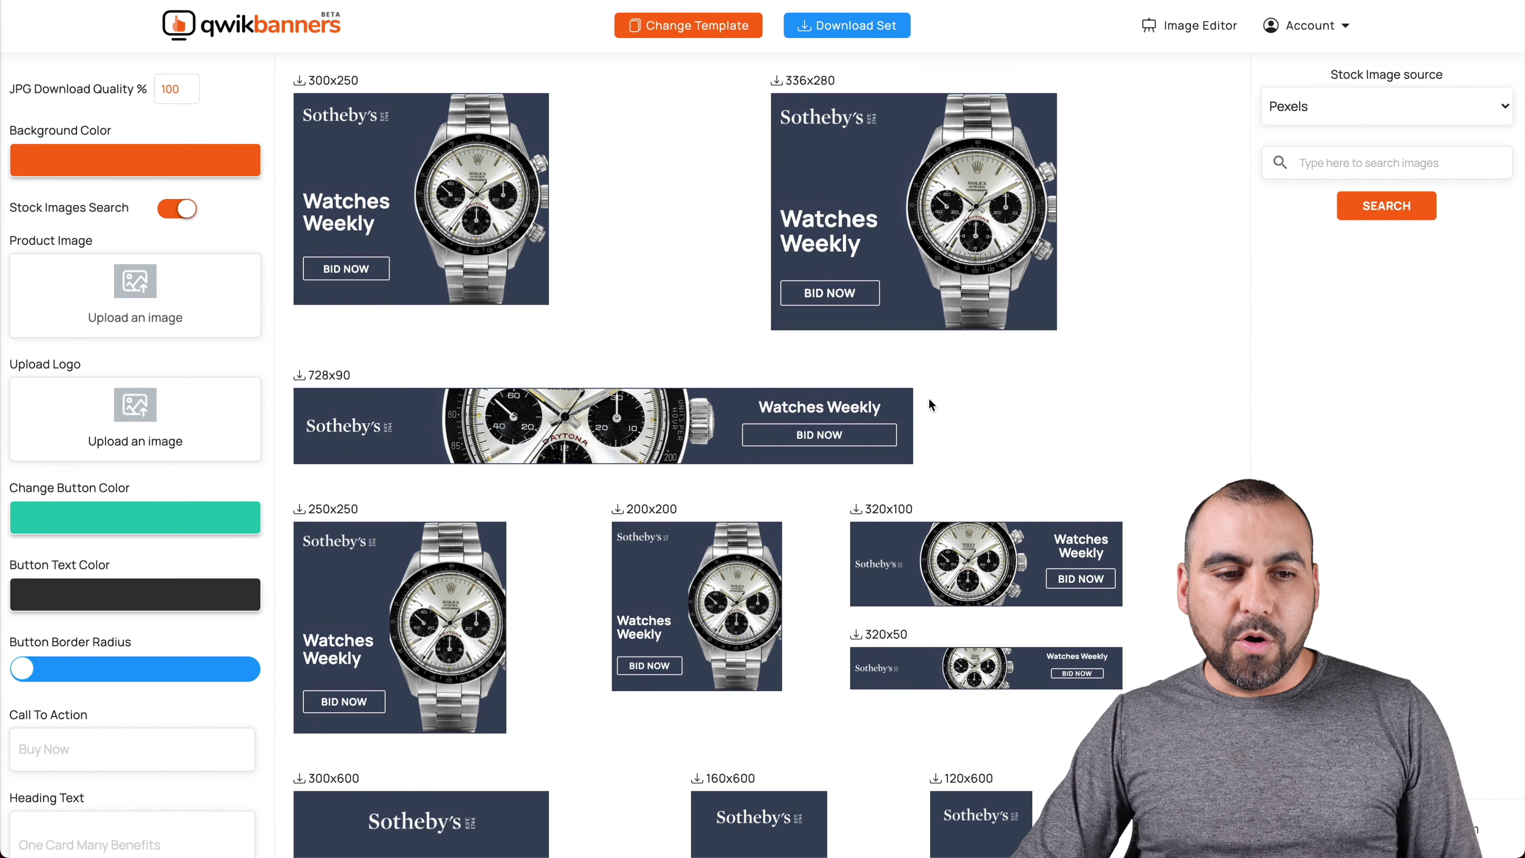
Set the Background Color of all banner sizes to black.
click(183, 161)
drag(146, 216, 81, 293)
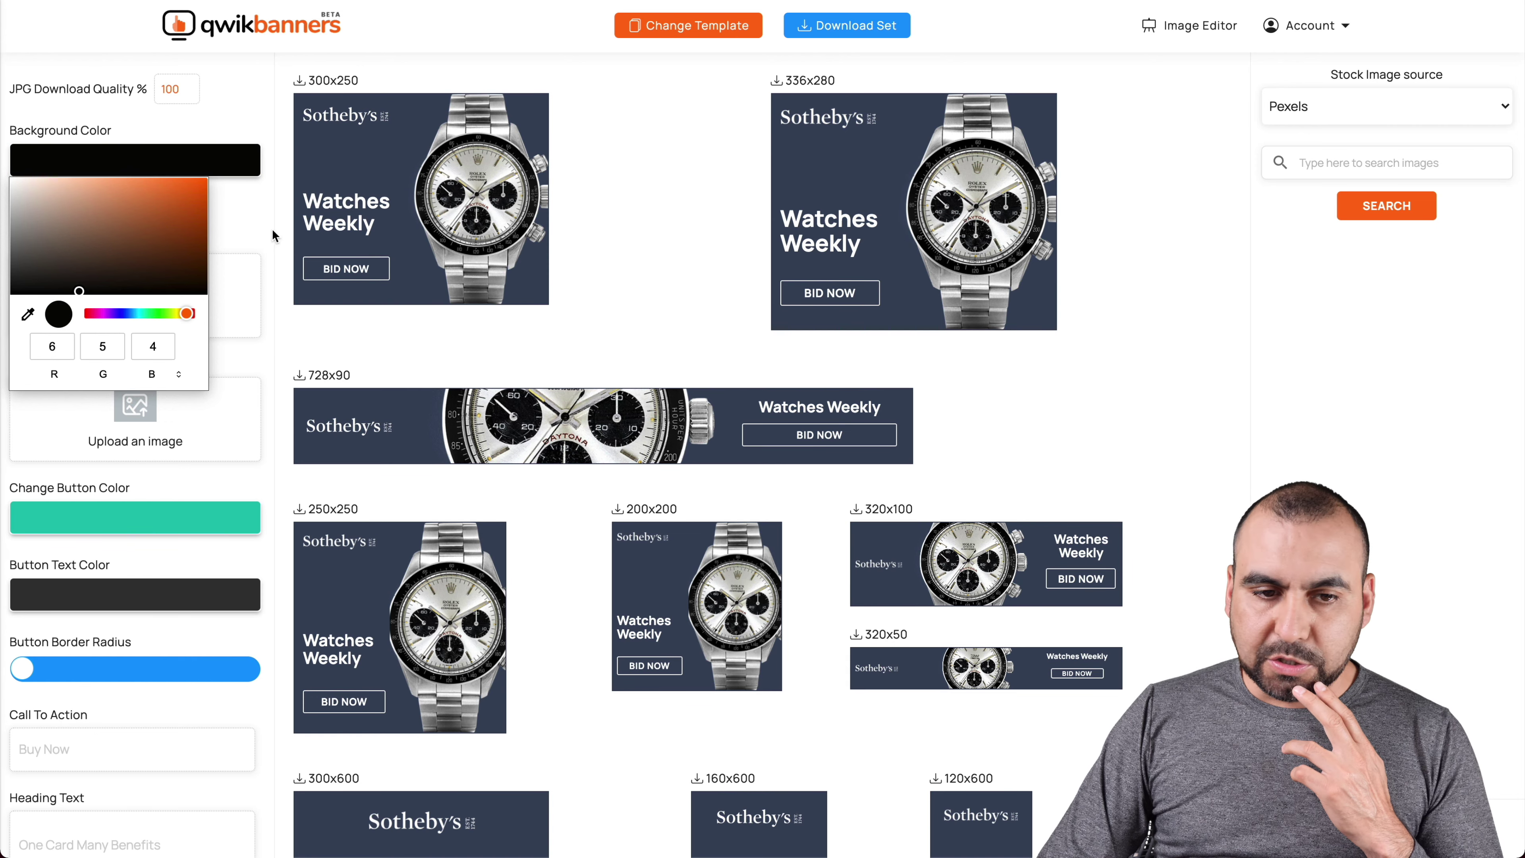
click(280, 212)
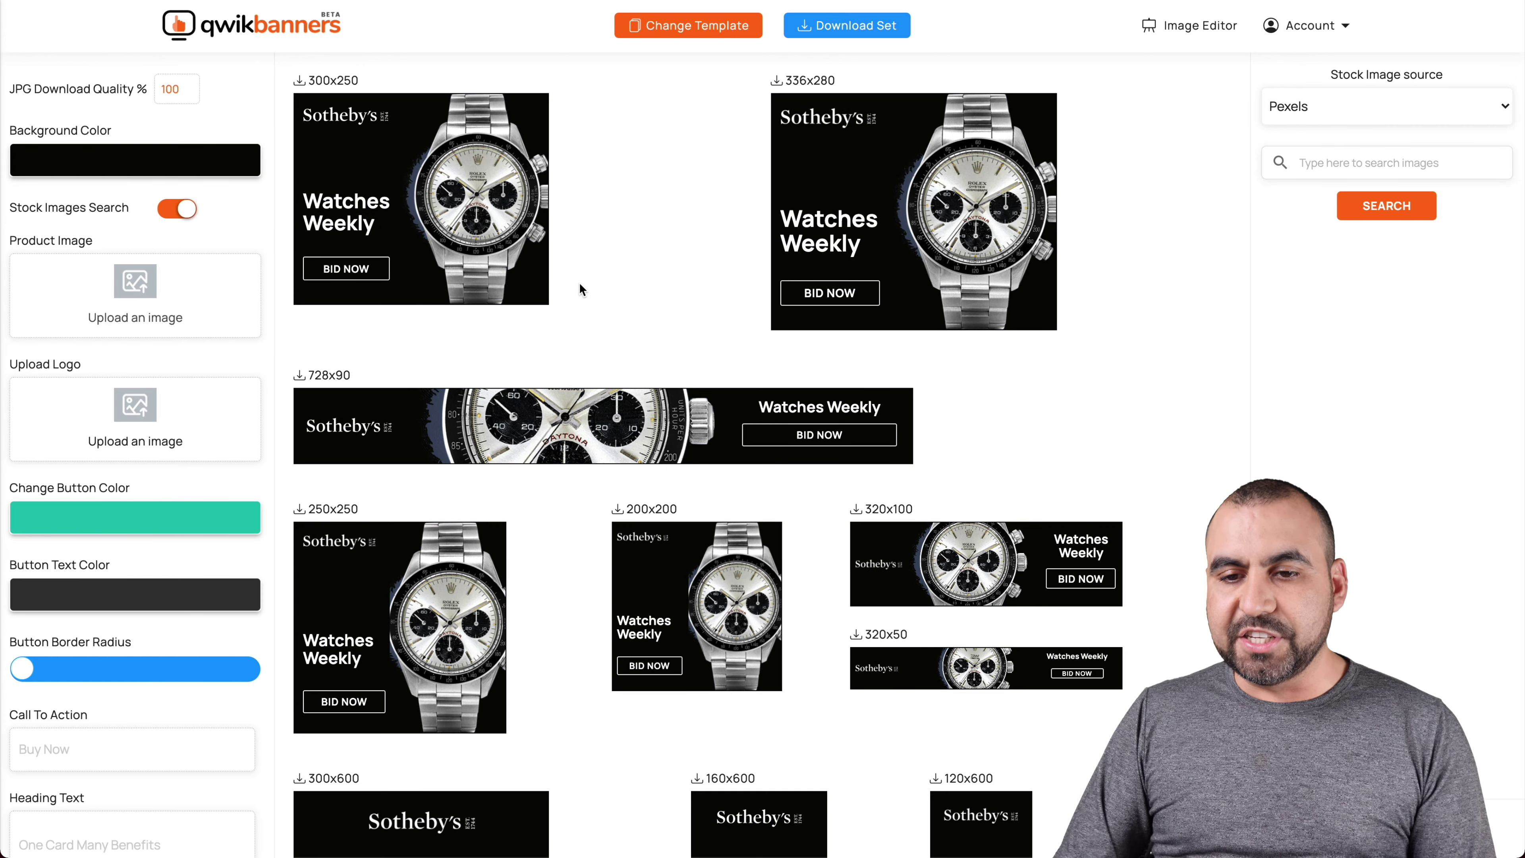
click(145, 279)
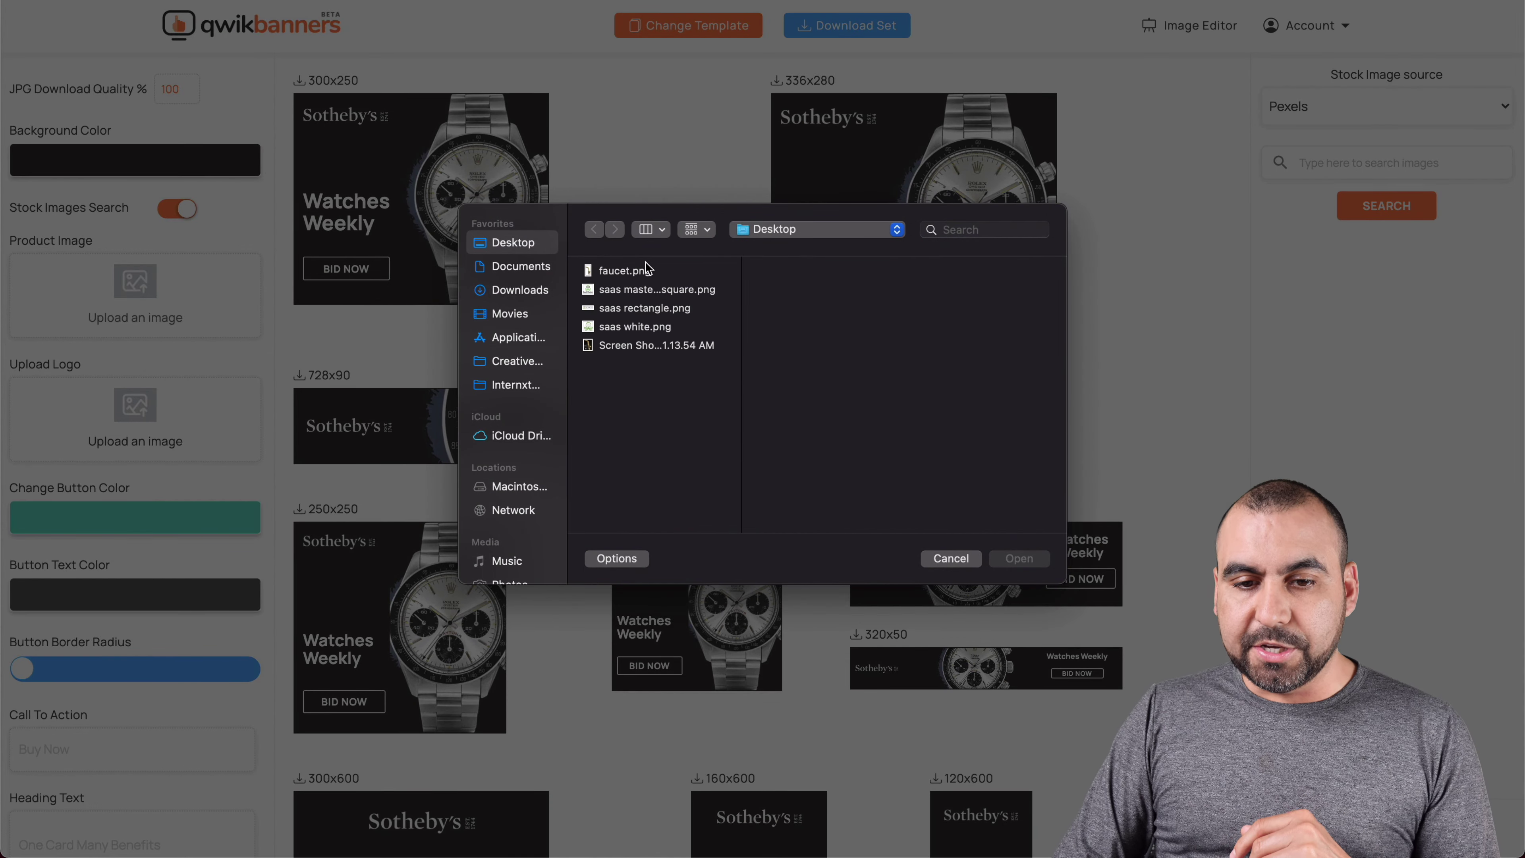
Replace the watch product image with faucet.png from the Desktop.
click(644, 270)
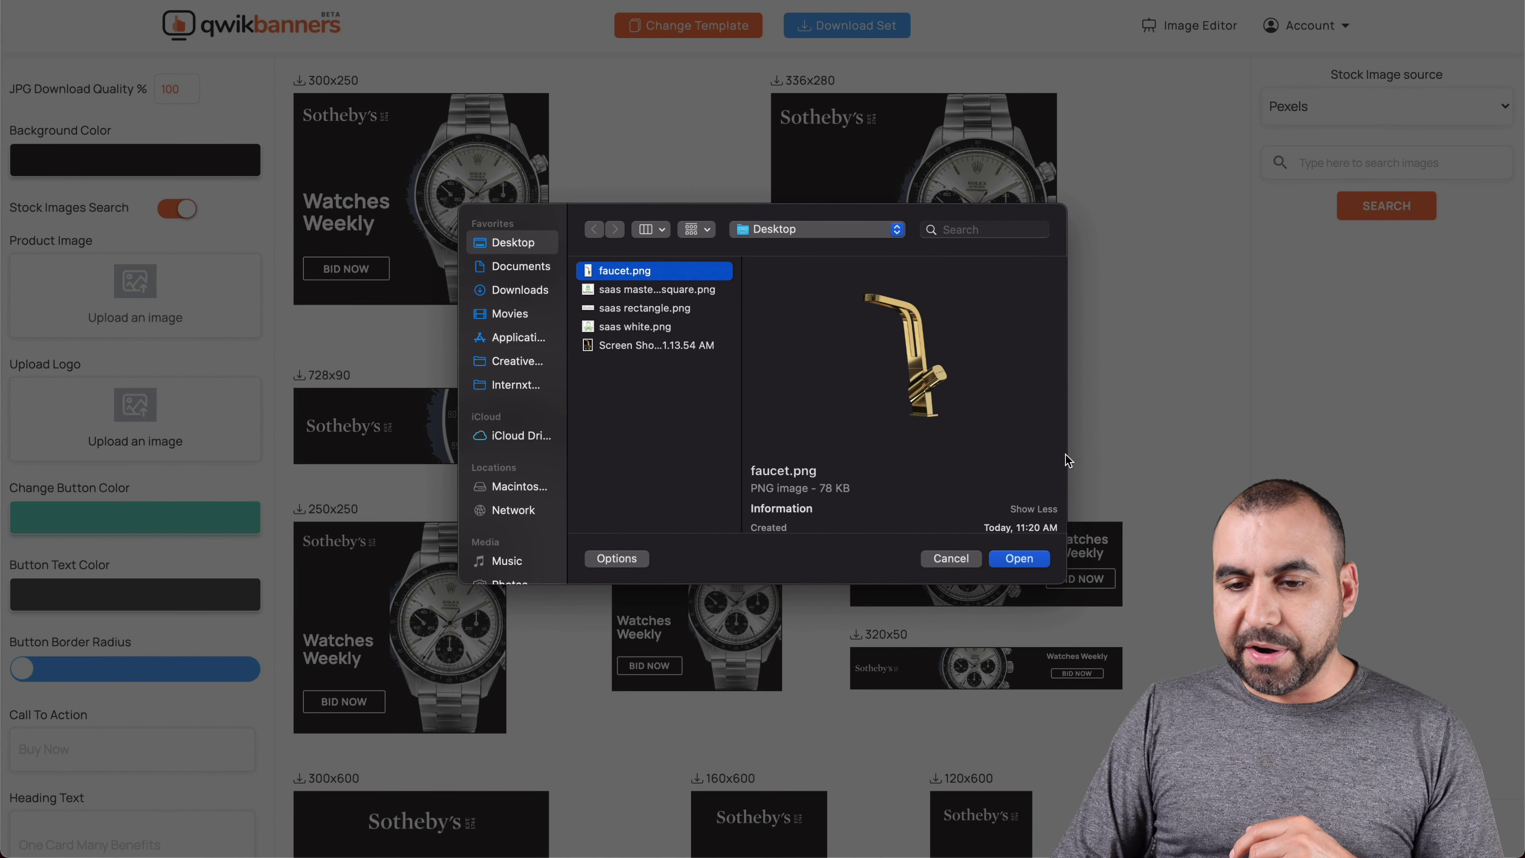
click(1010, 561)
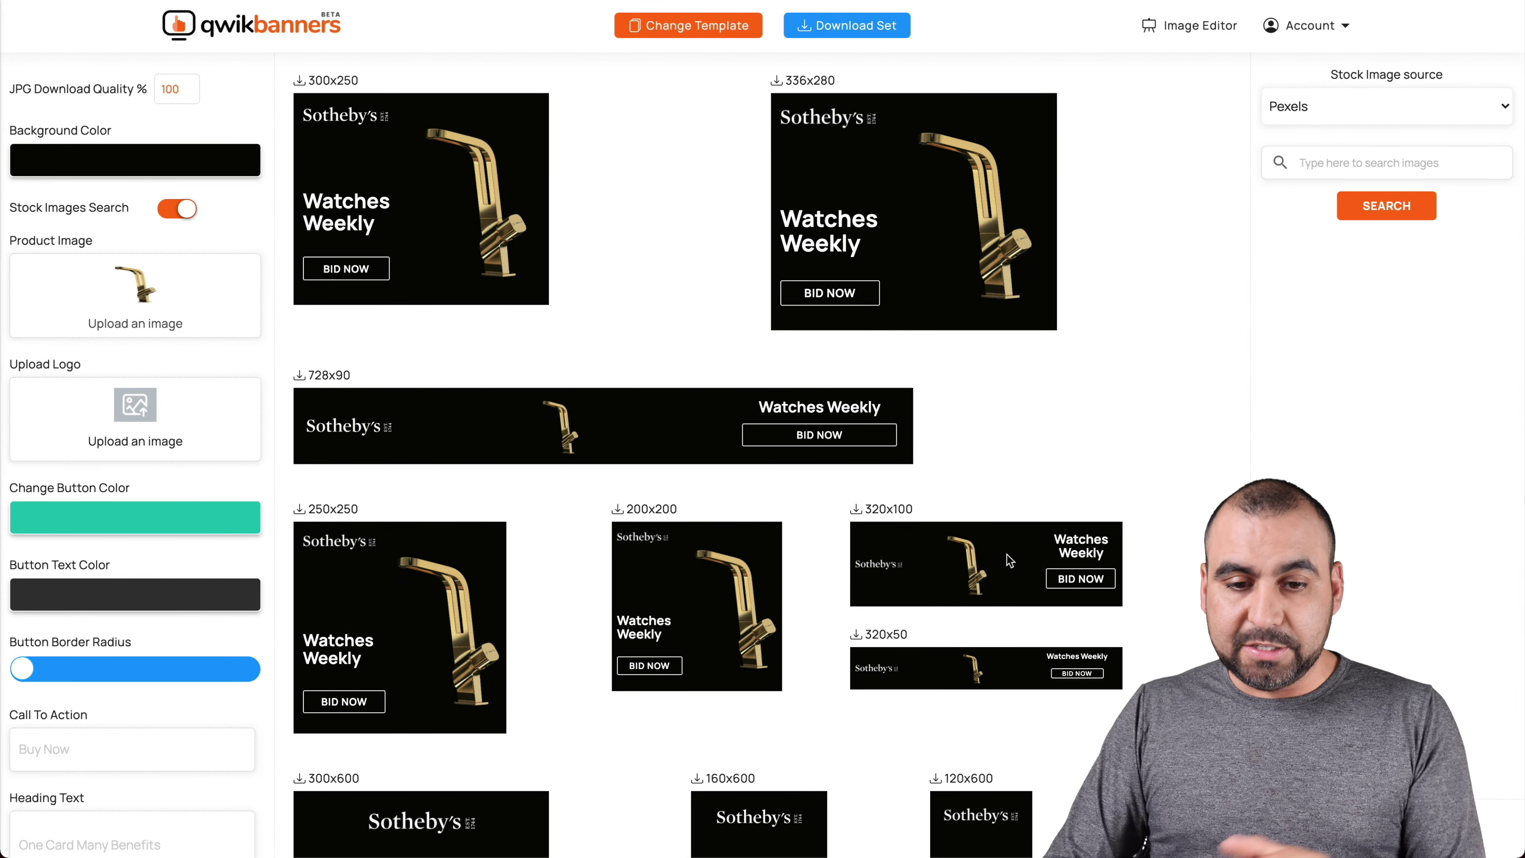
scroll(1010, 561, down, 3)
Reposition the faucet in the 300x250 and 728x90 banners, moving the 728x90 one toward the logo.
scroll(1007, 560, down, 3)
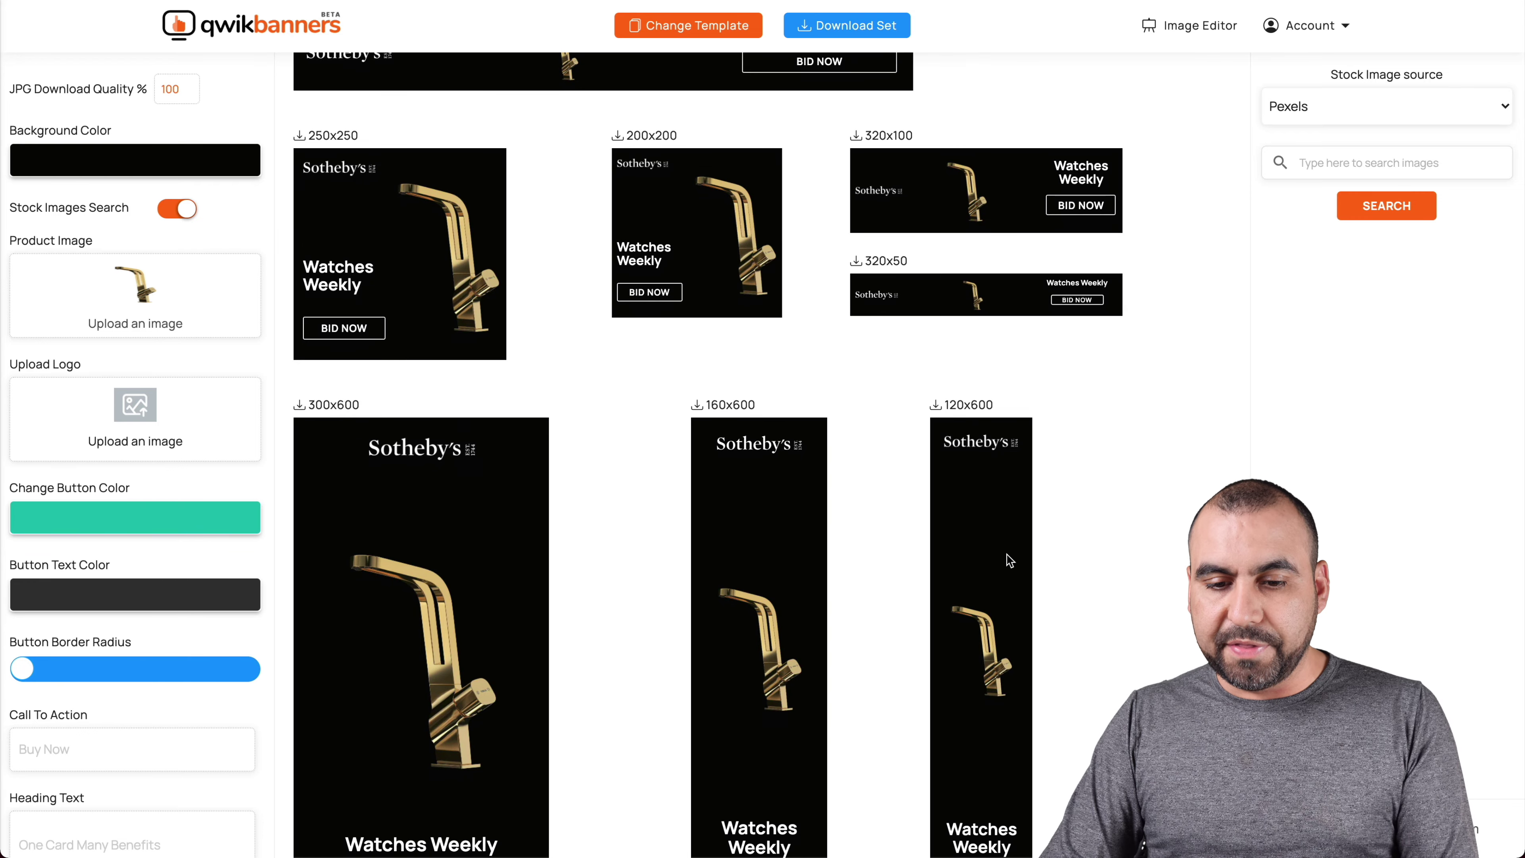
scroll(756, 360, up, 6)
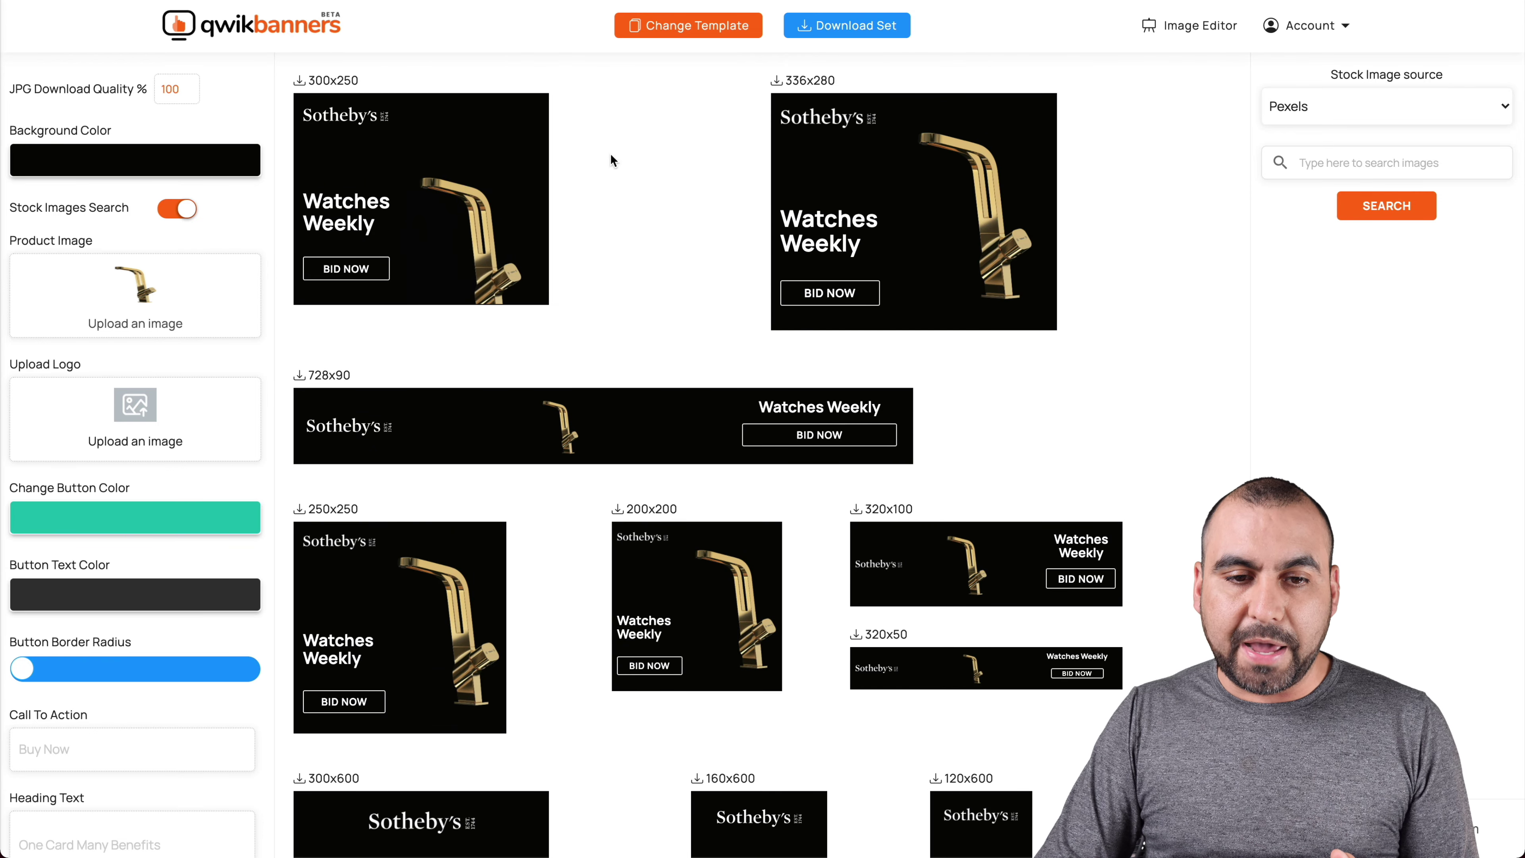
drag(480, 241, 485, 190)
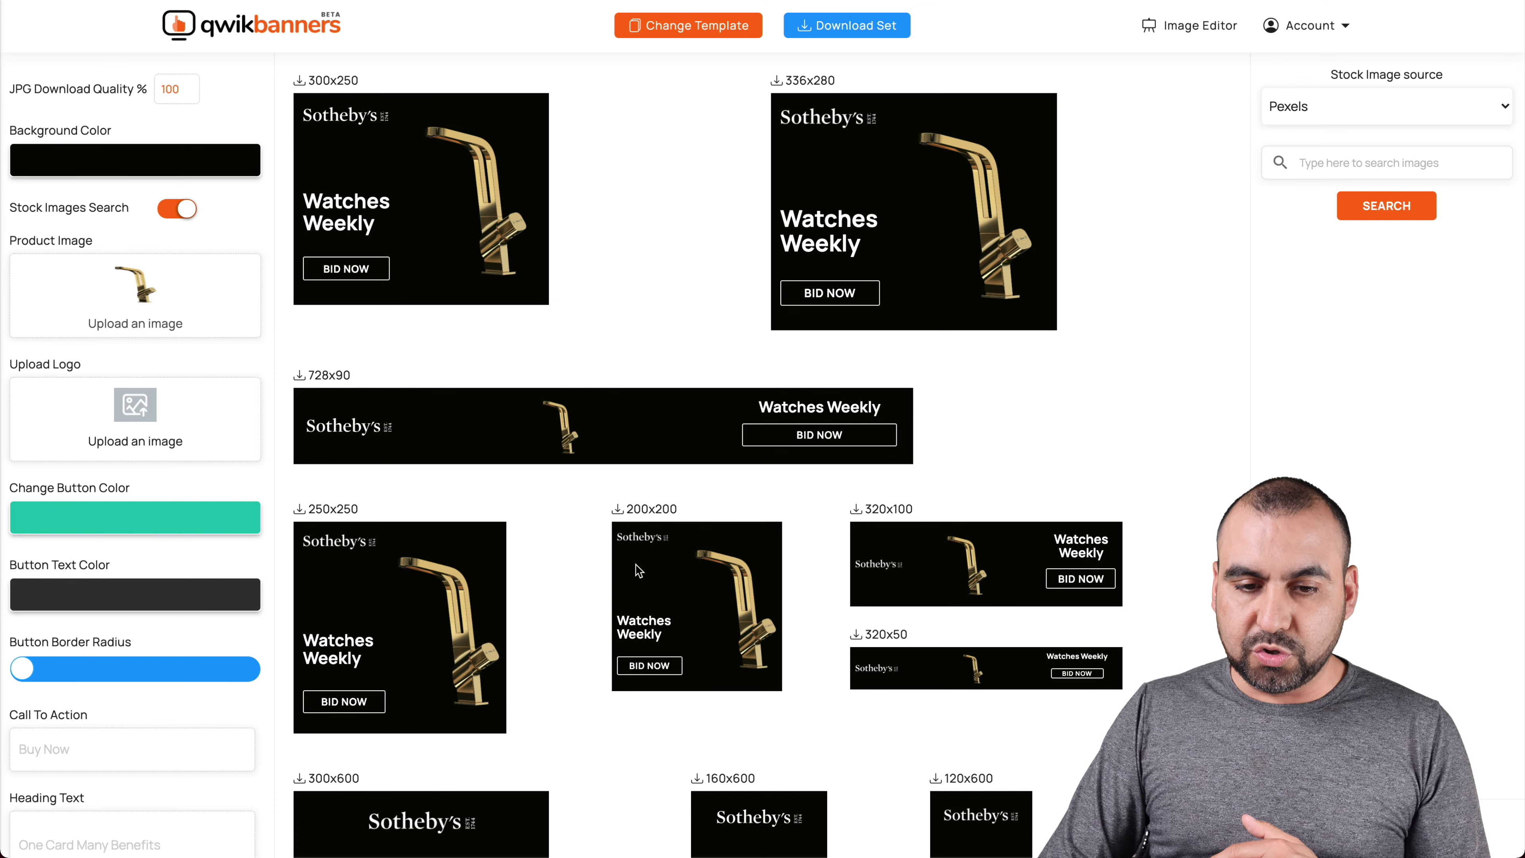
drag(563, 410, 751, 418)
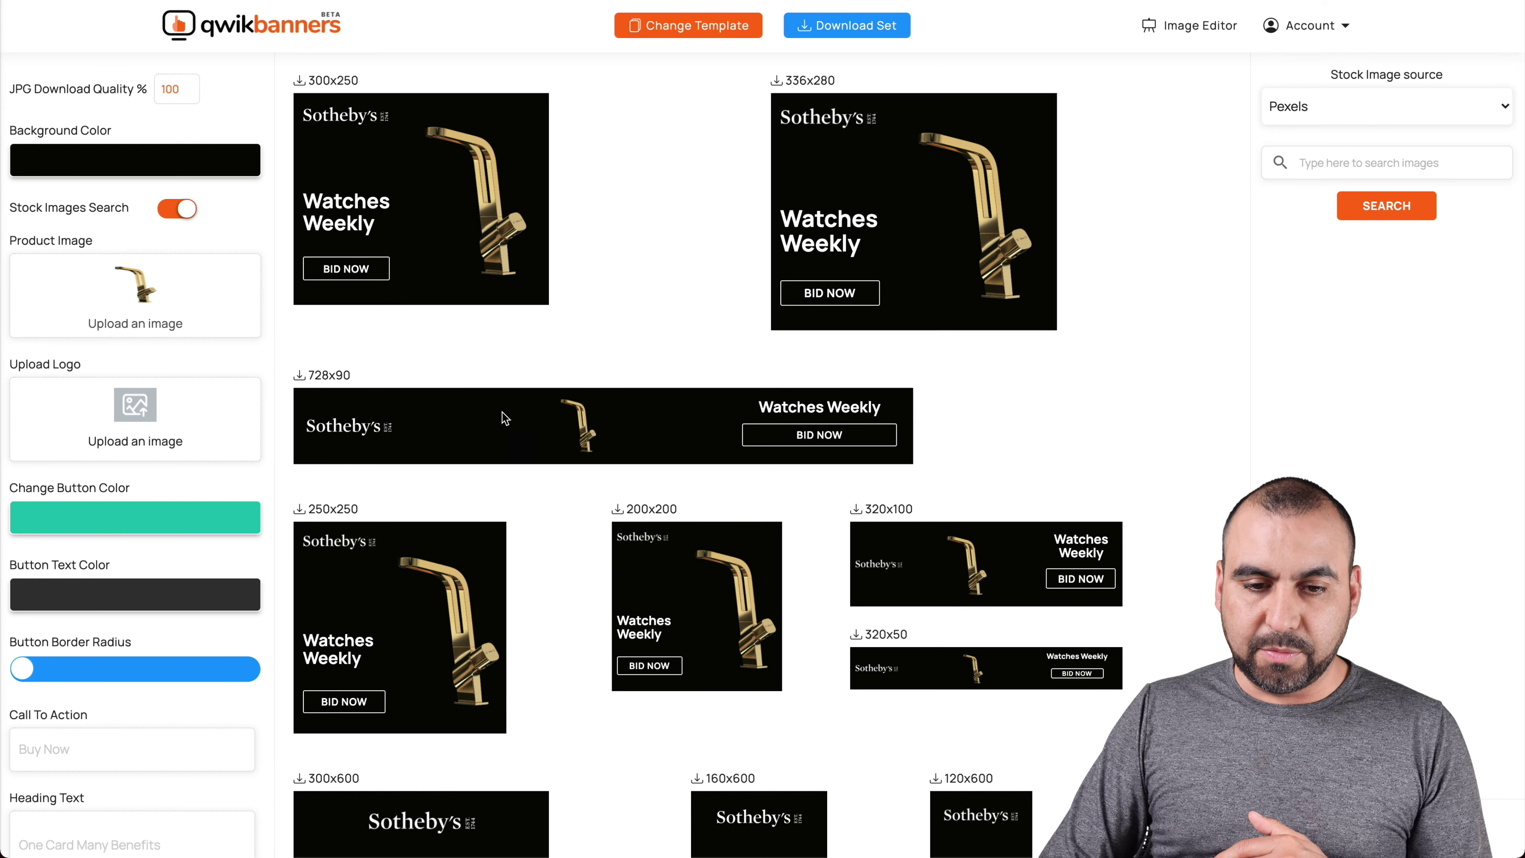
drag(582, 432, 420, 428)
drag(548, 429, 674, 435)
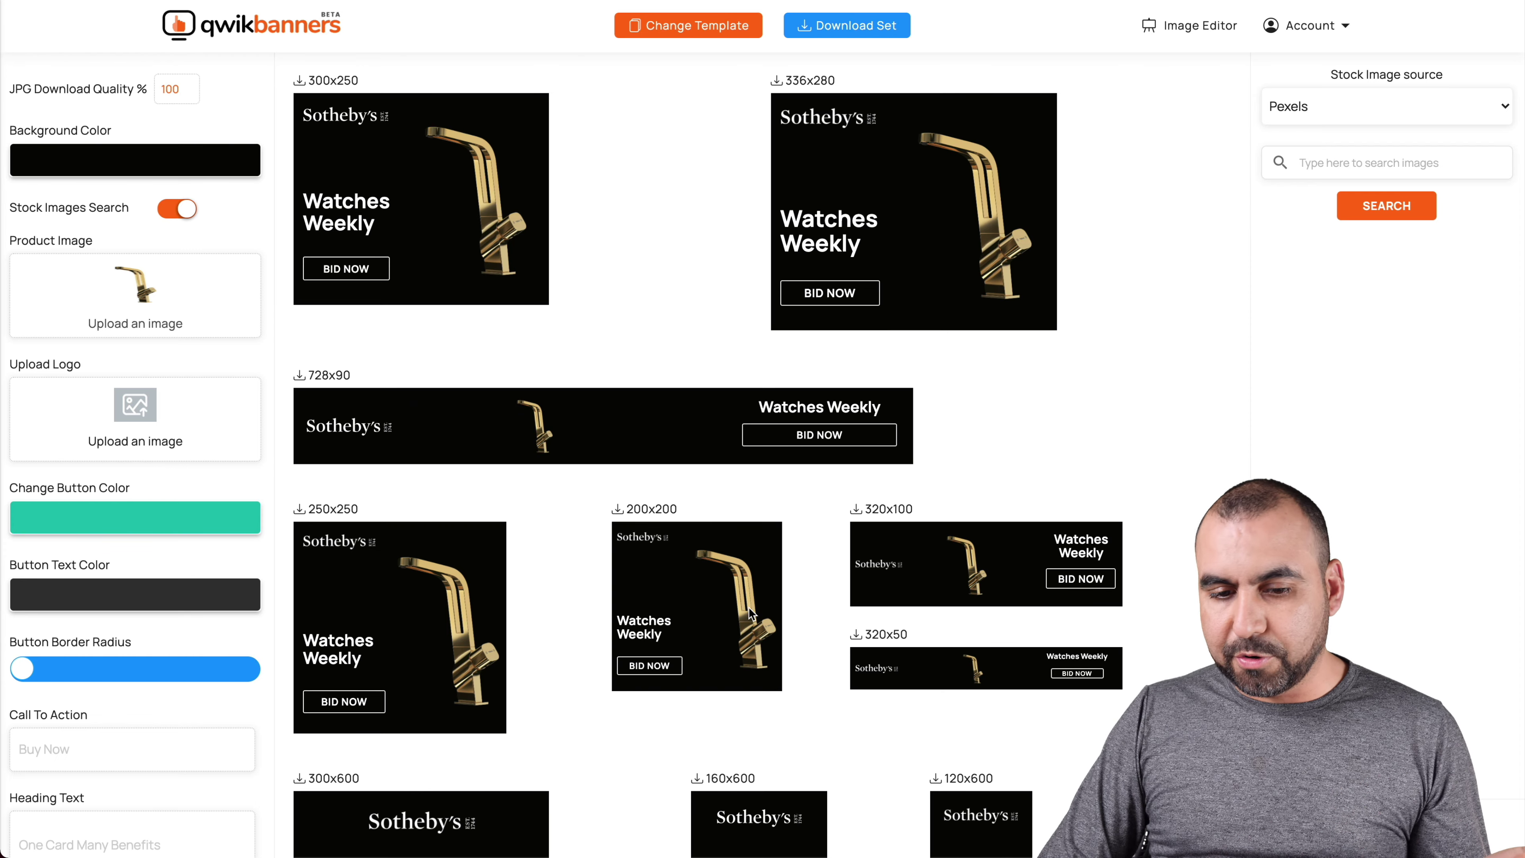
scroll(748, 607, down, 8)
scroll(751, 610, up, 8)
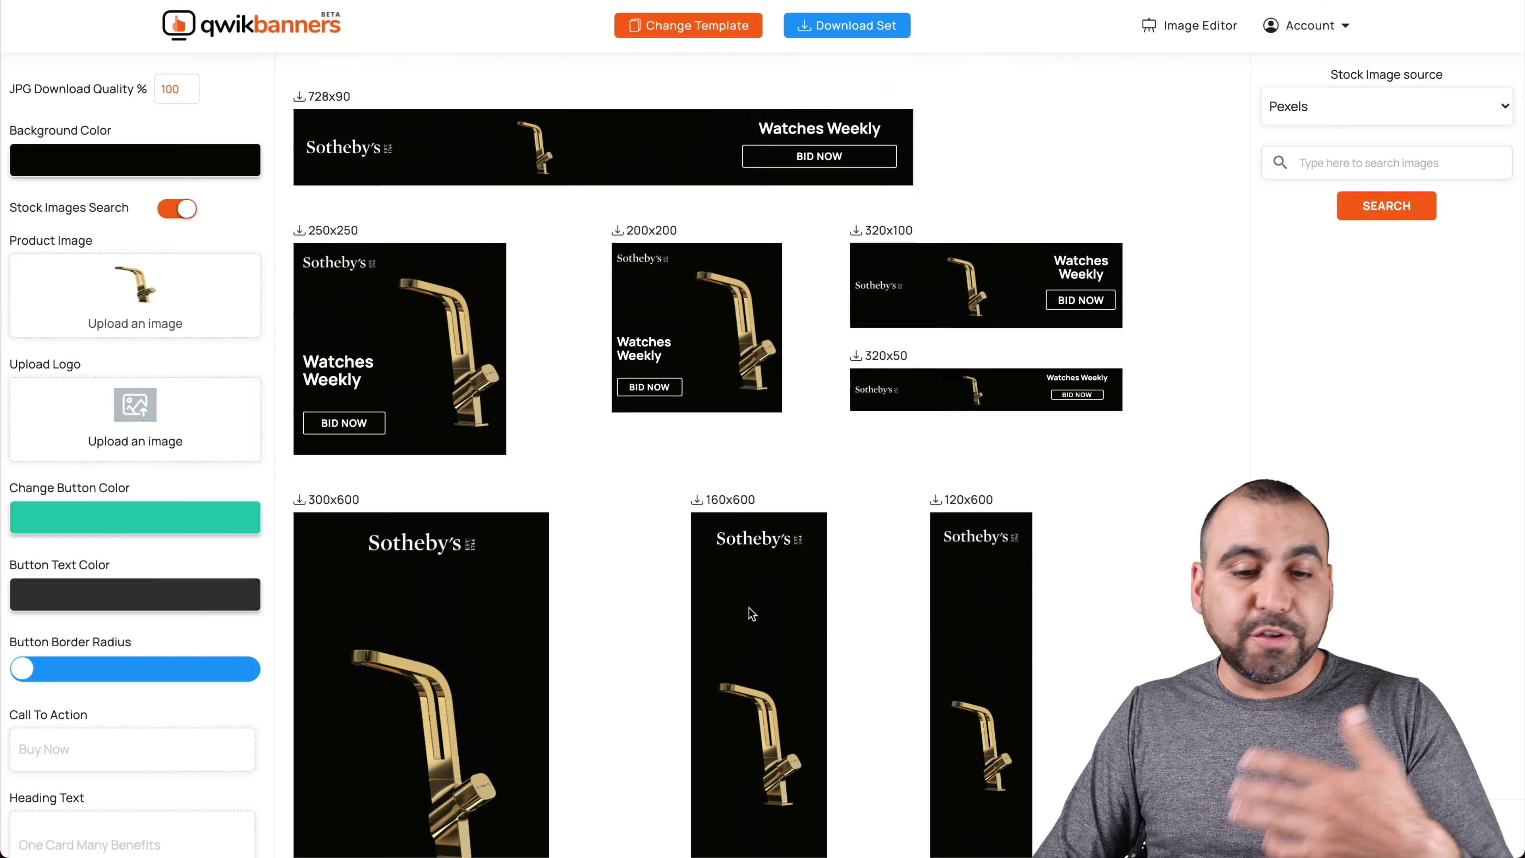
Upload saas white.png as the logo for every banner size.
click(136, 415)
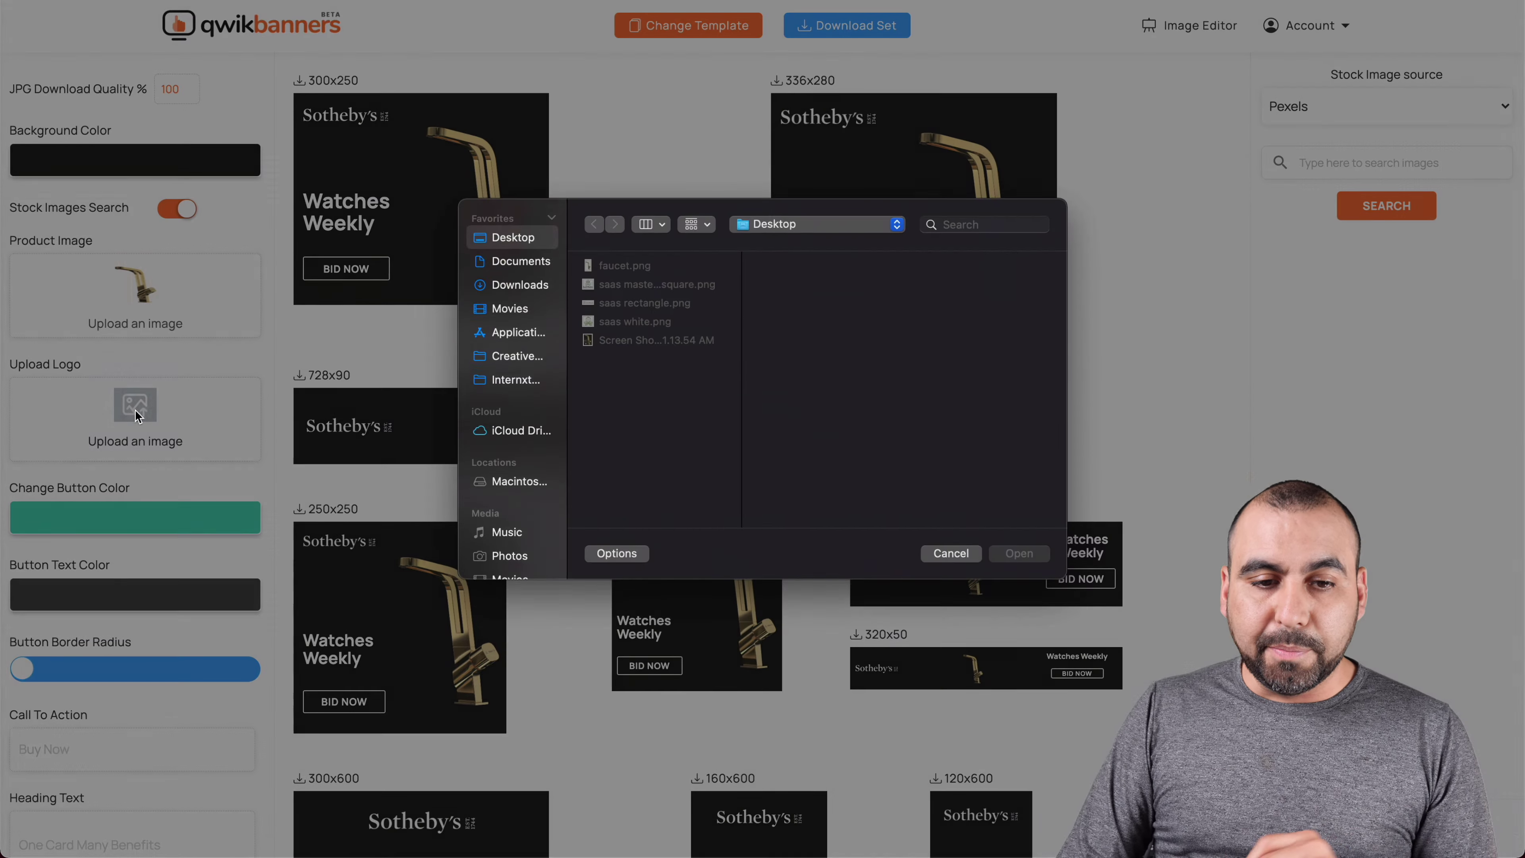
click(651, 293)
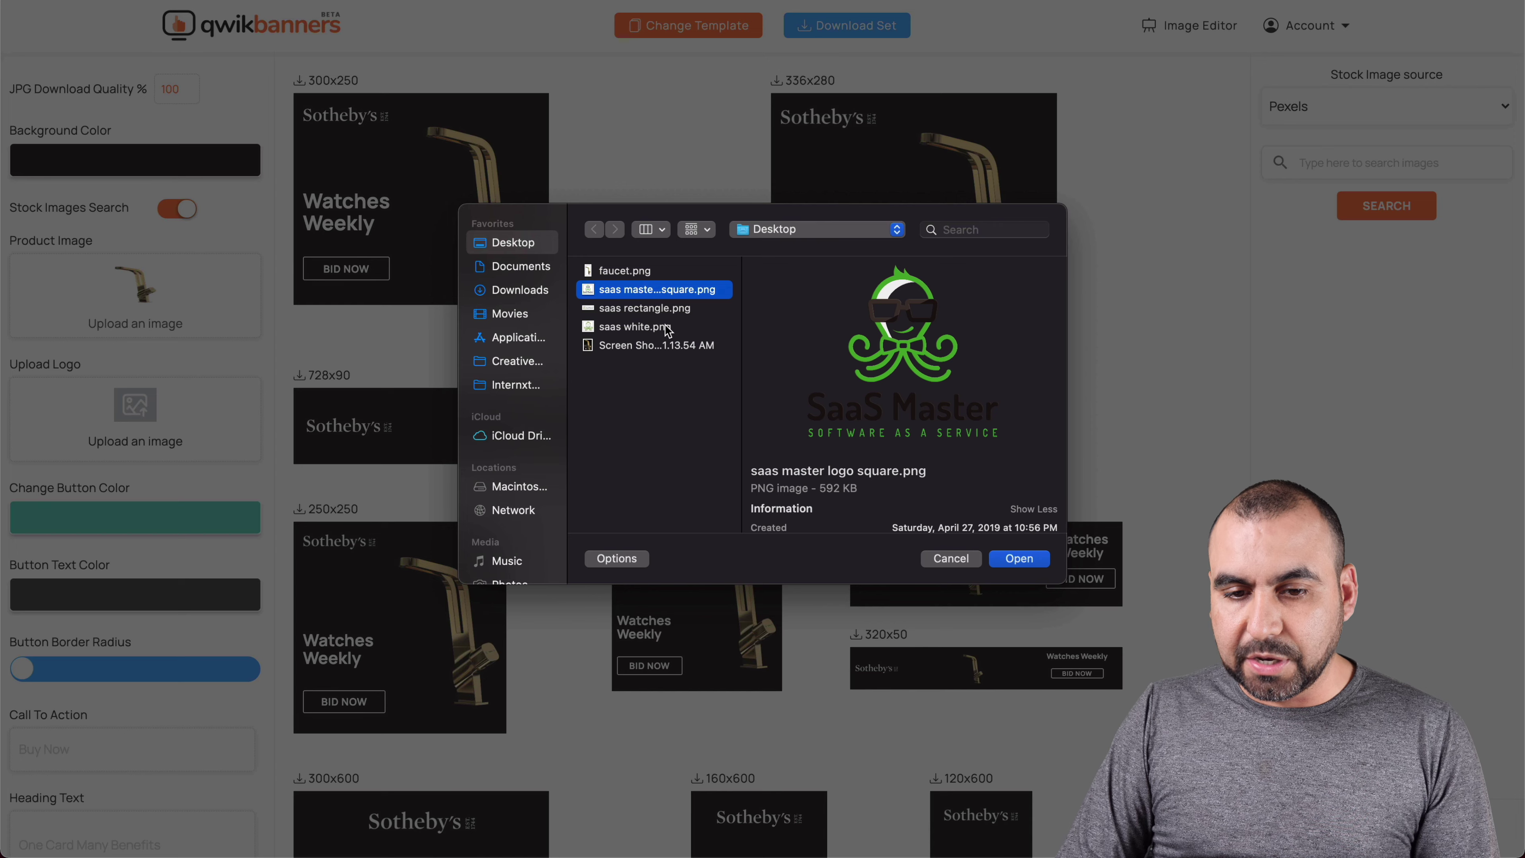
click(653, 326)
click(1018, 558)
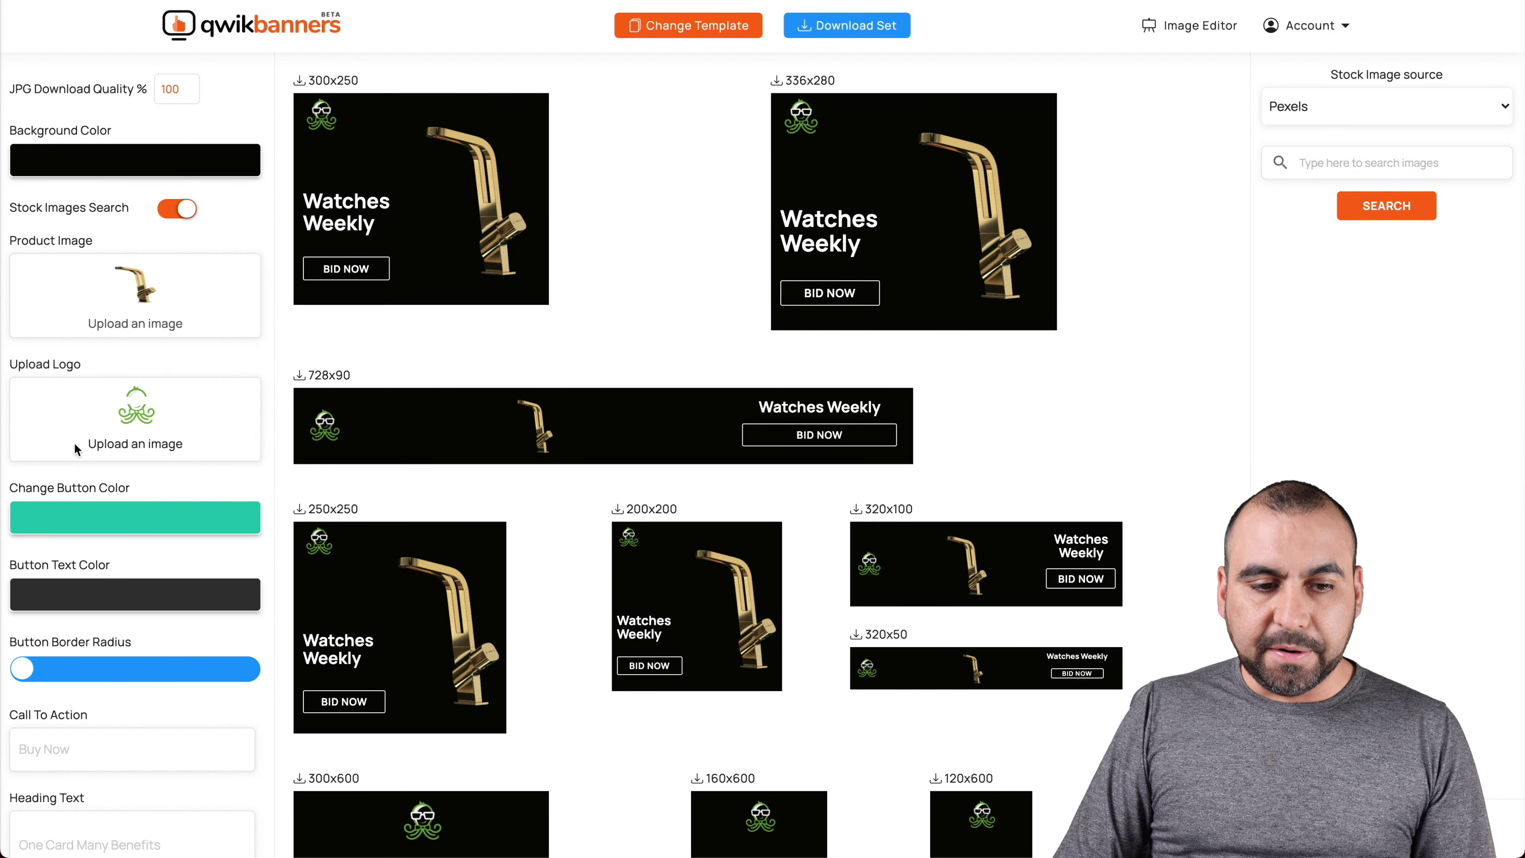
scroll(173, 436, down, 2)
Change the button colour to bright yellow.
click(162, 427)
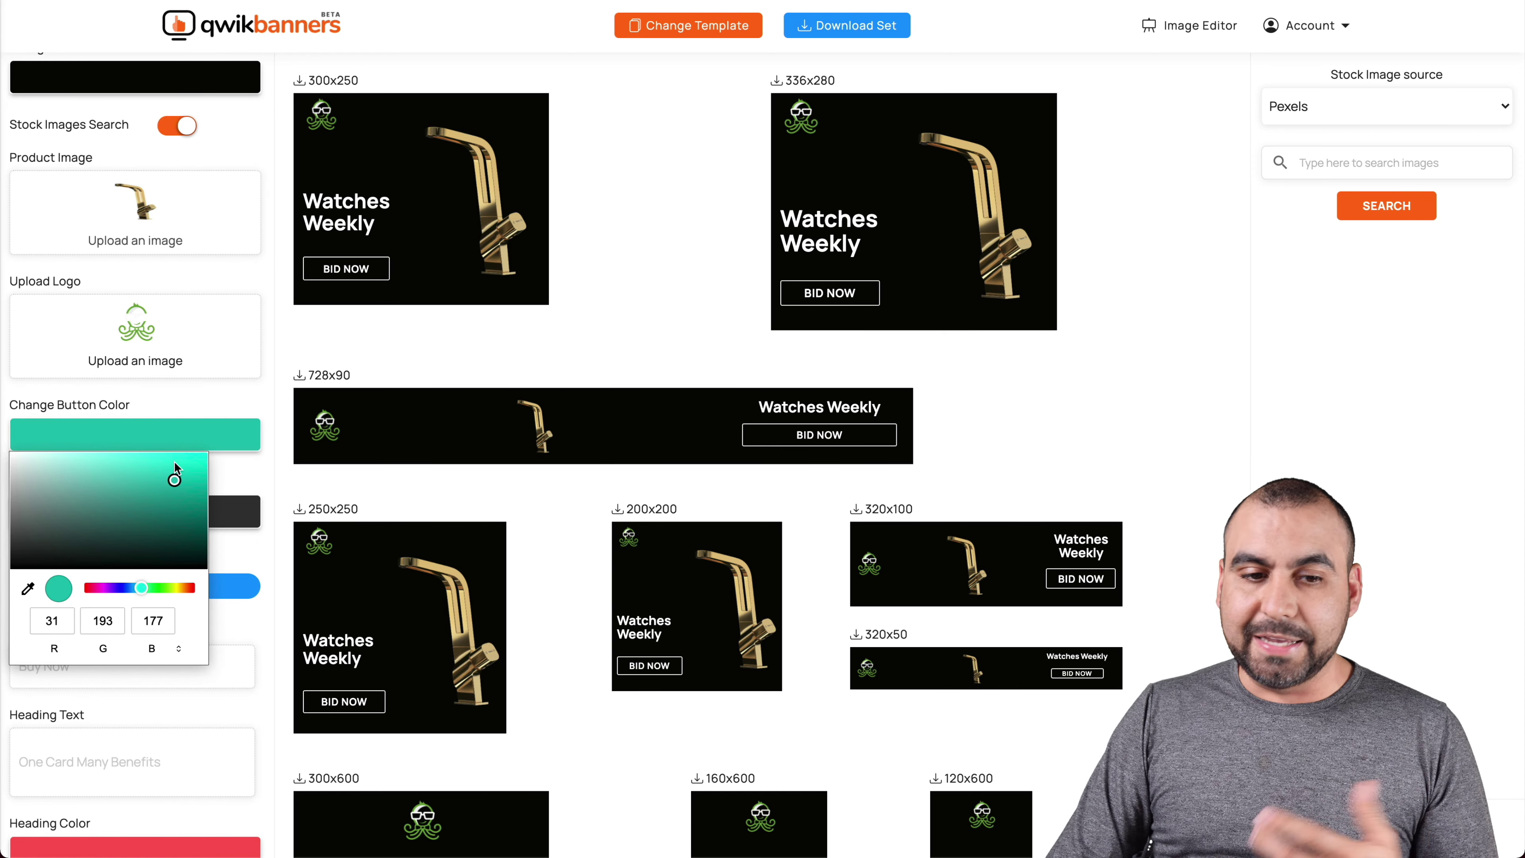
click(176, 588)
drag(176, 590, 179, 591)
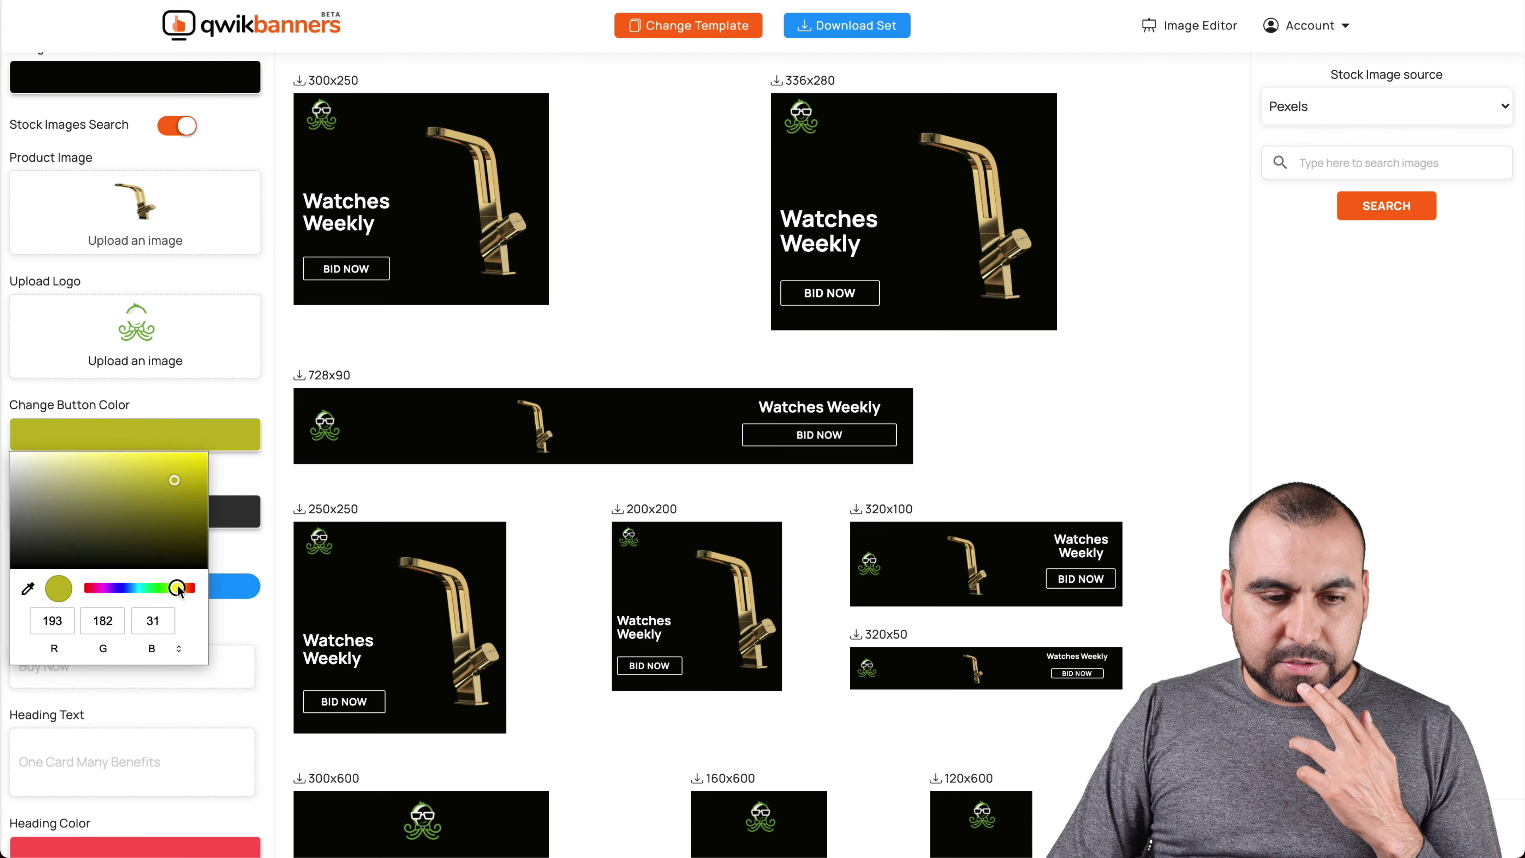
drag(187, 478, 210, 451)
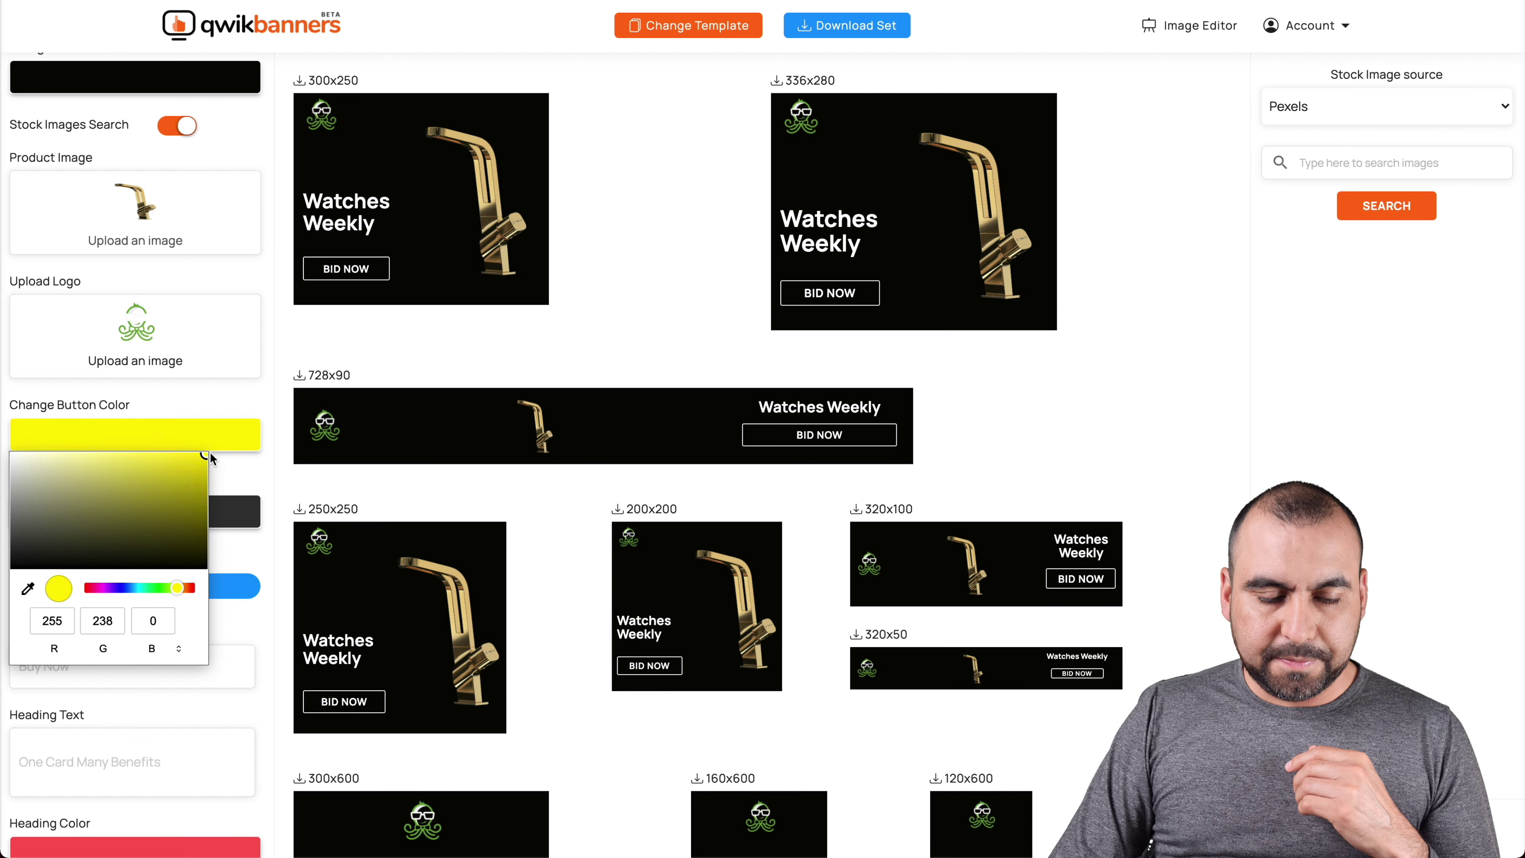
click(269, 473)
Make the button text black and set the Button Border Radius to about 40%.
click(96, 519)
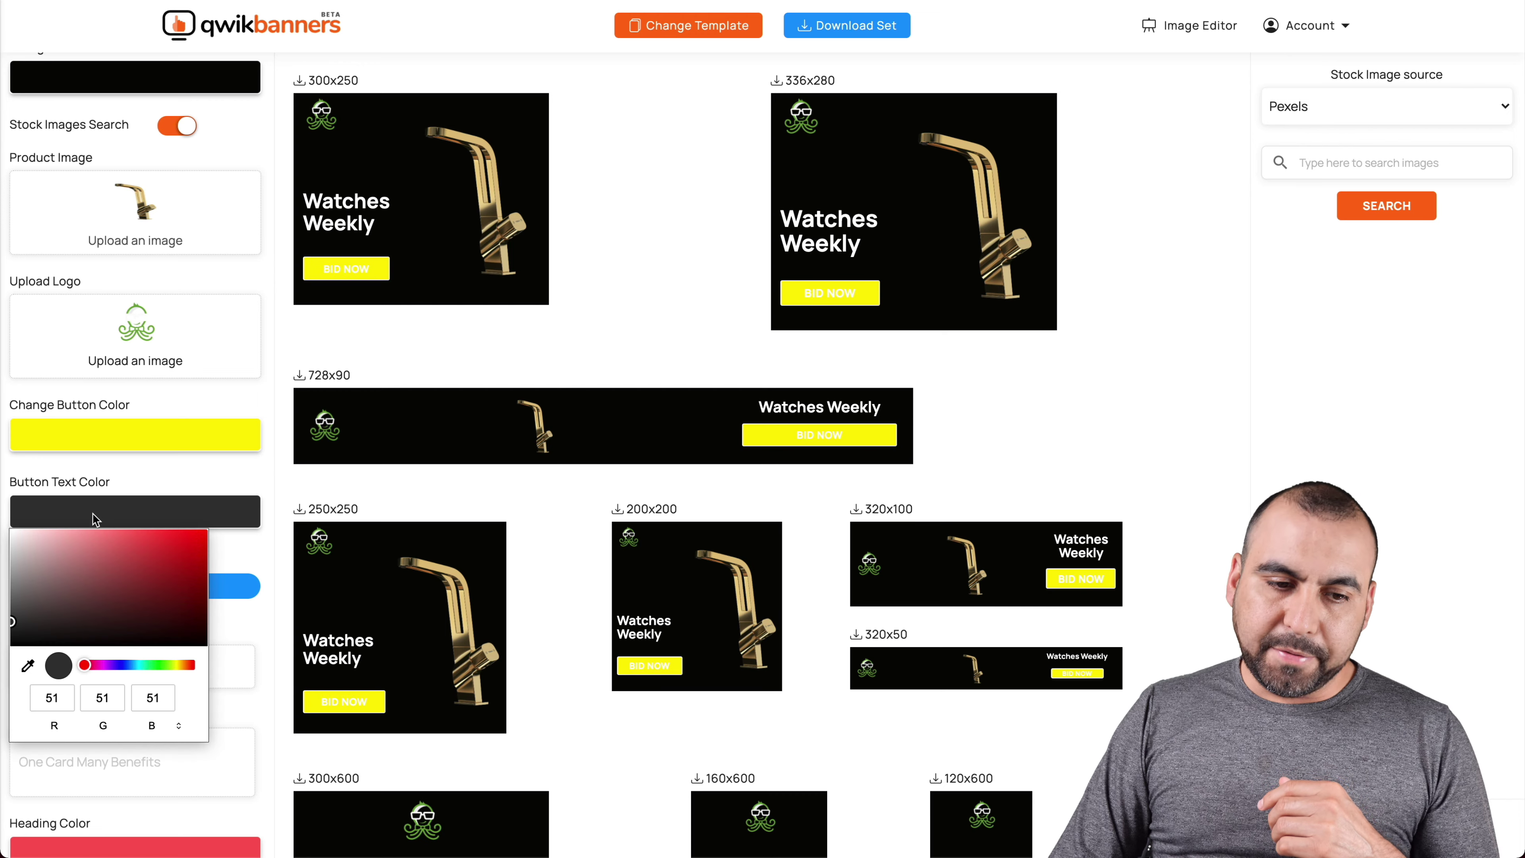
click(19, 644)
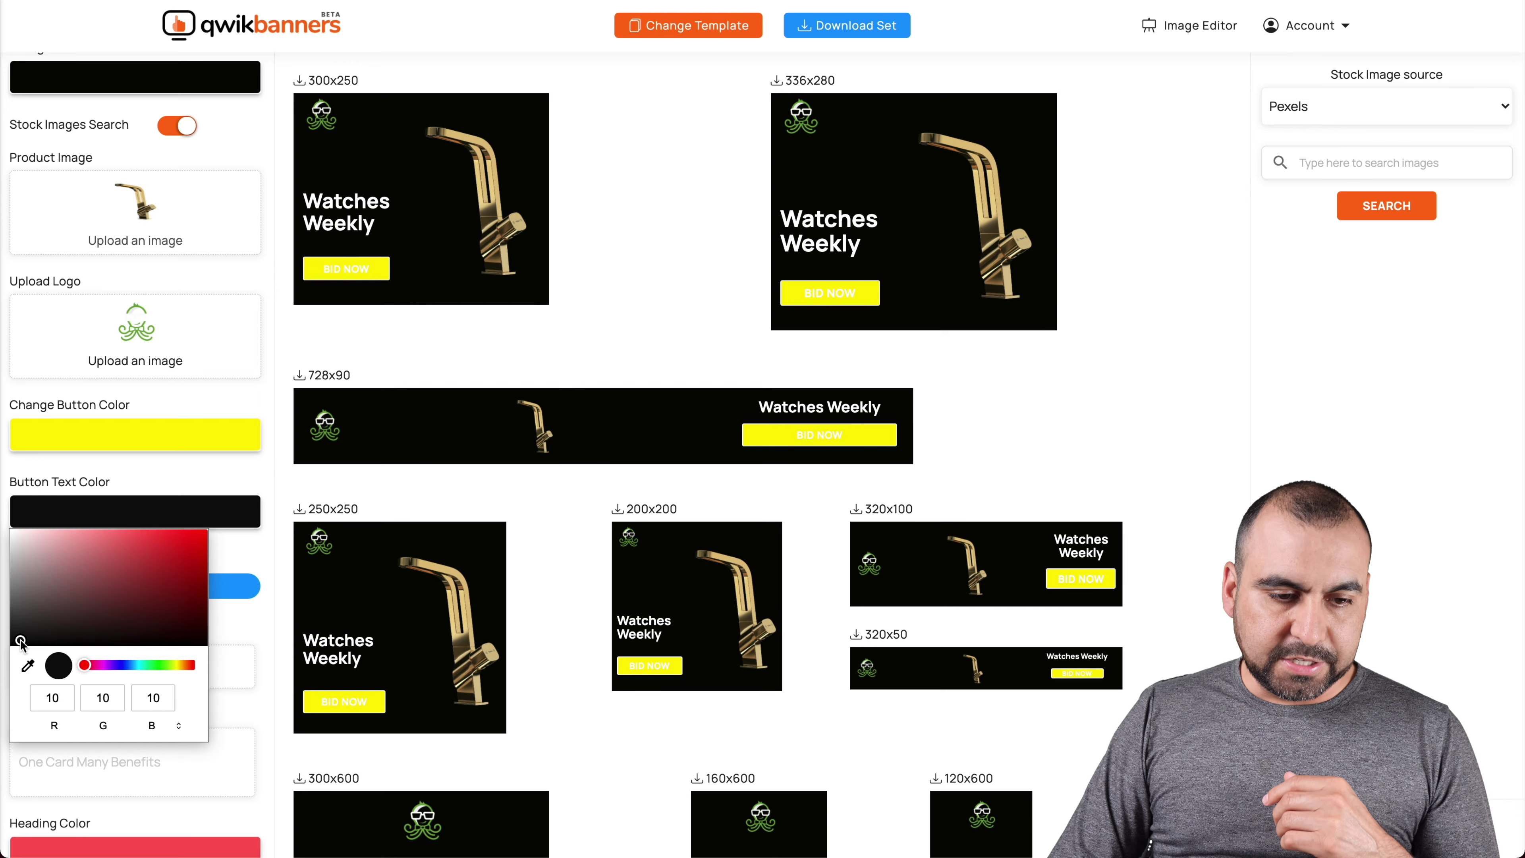
click(267, 491)
scroll(280, 567, down, 1)
scroll(120, 577, down, 2)
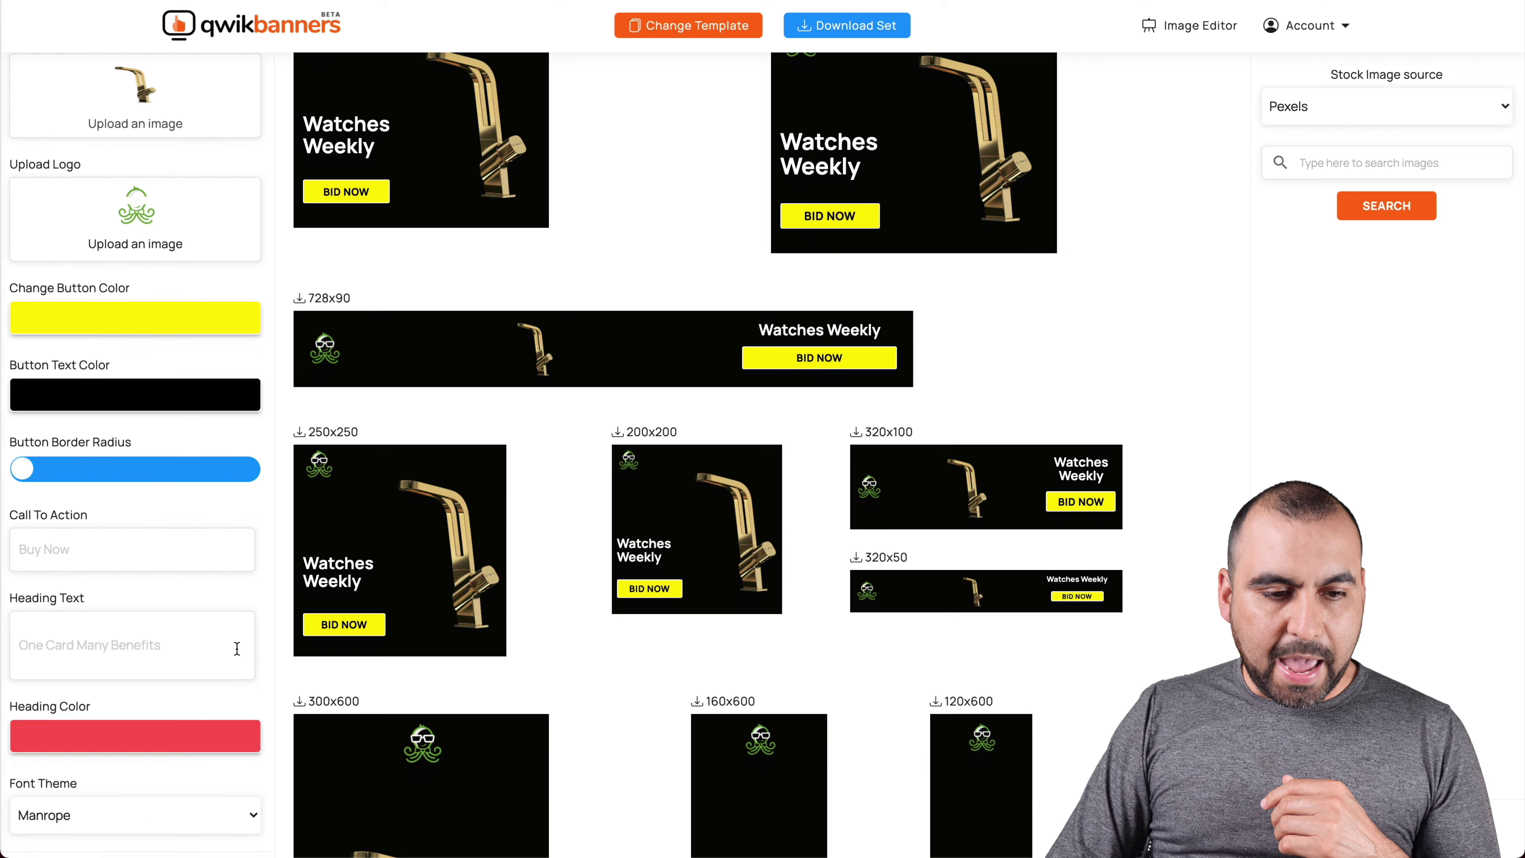
drag(37, 463, 92, 463)
Enter 'SEE DEAL' as the Call To Action and 'MODERN FAUCET' as the Heading Text.
scroll(209, 488, down, 1)
click(164, 505)
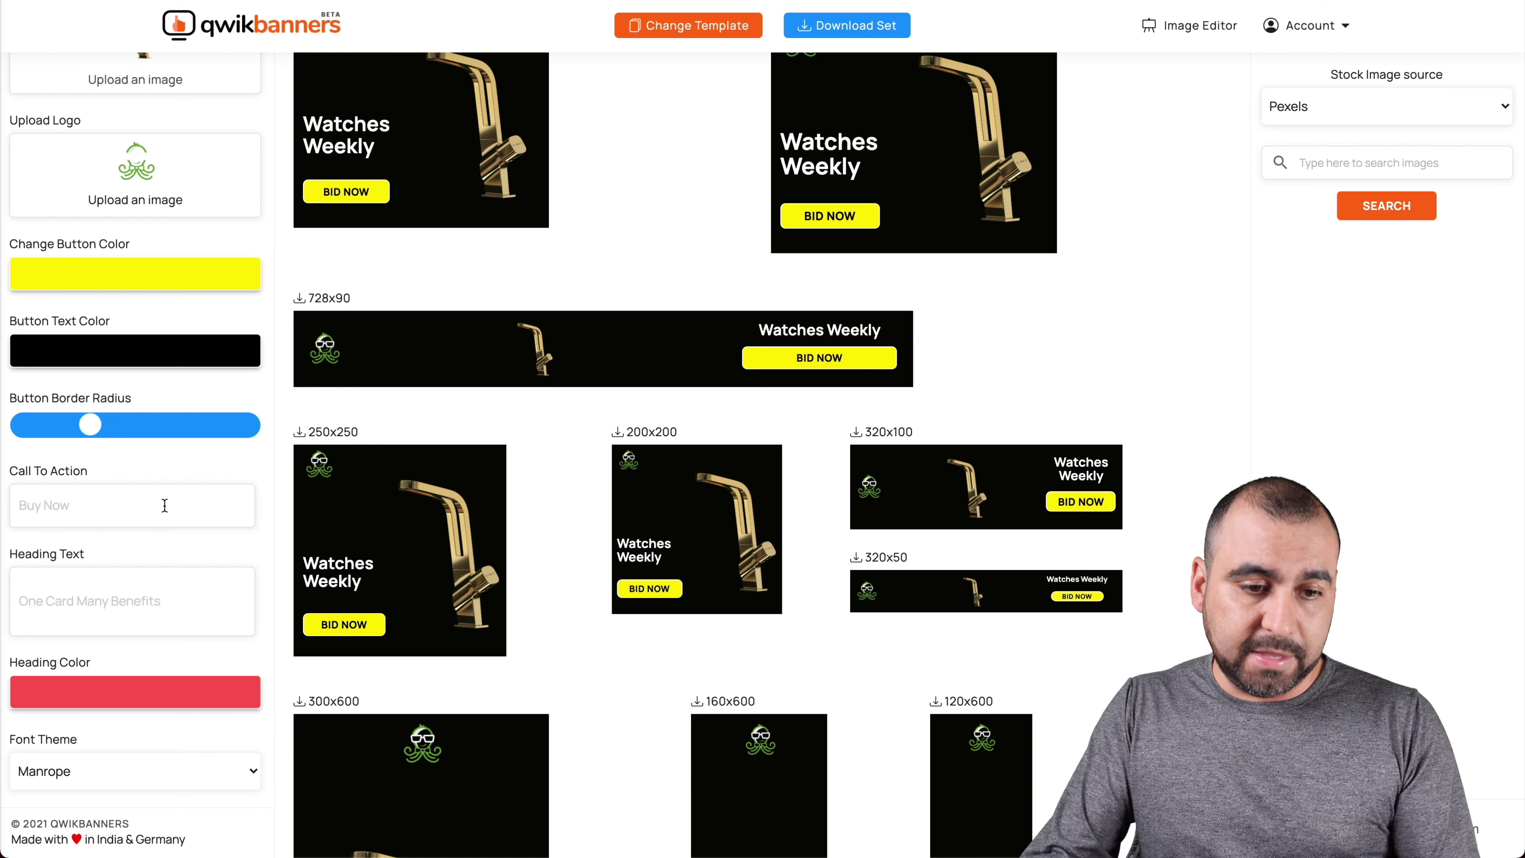
text(SEE DEAL)
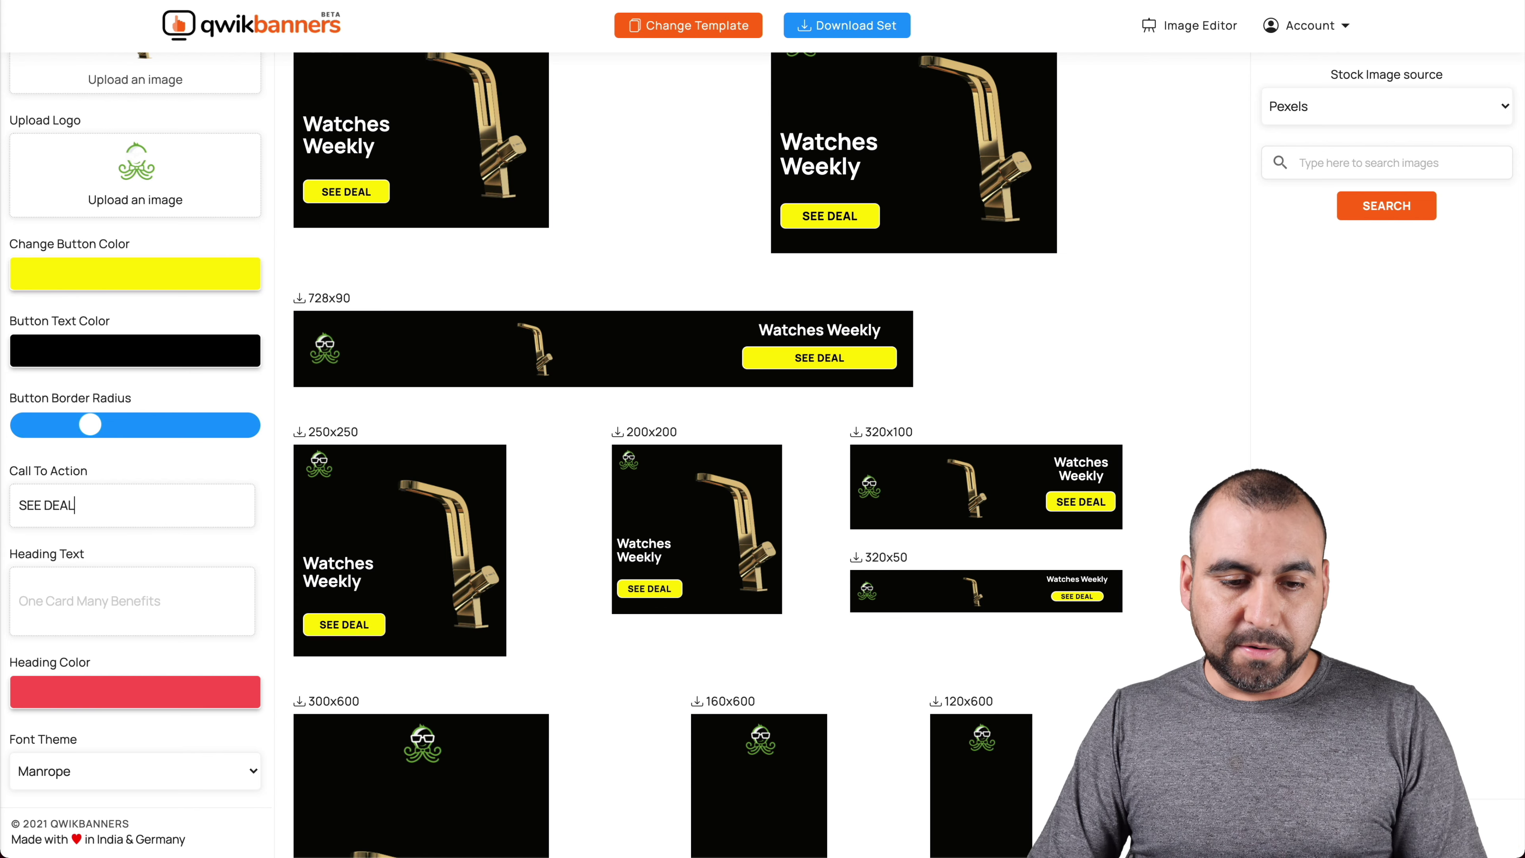
click(161, 612)
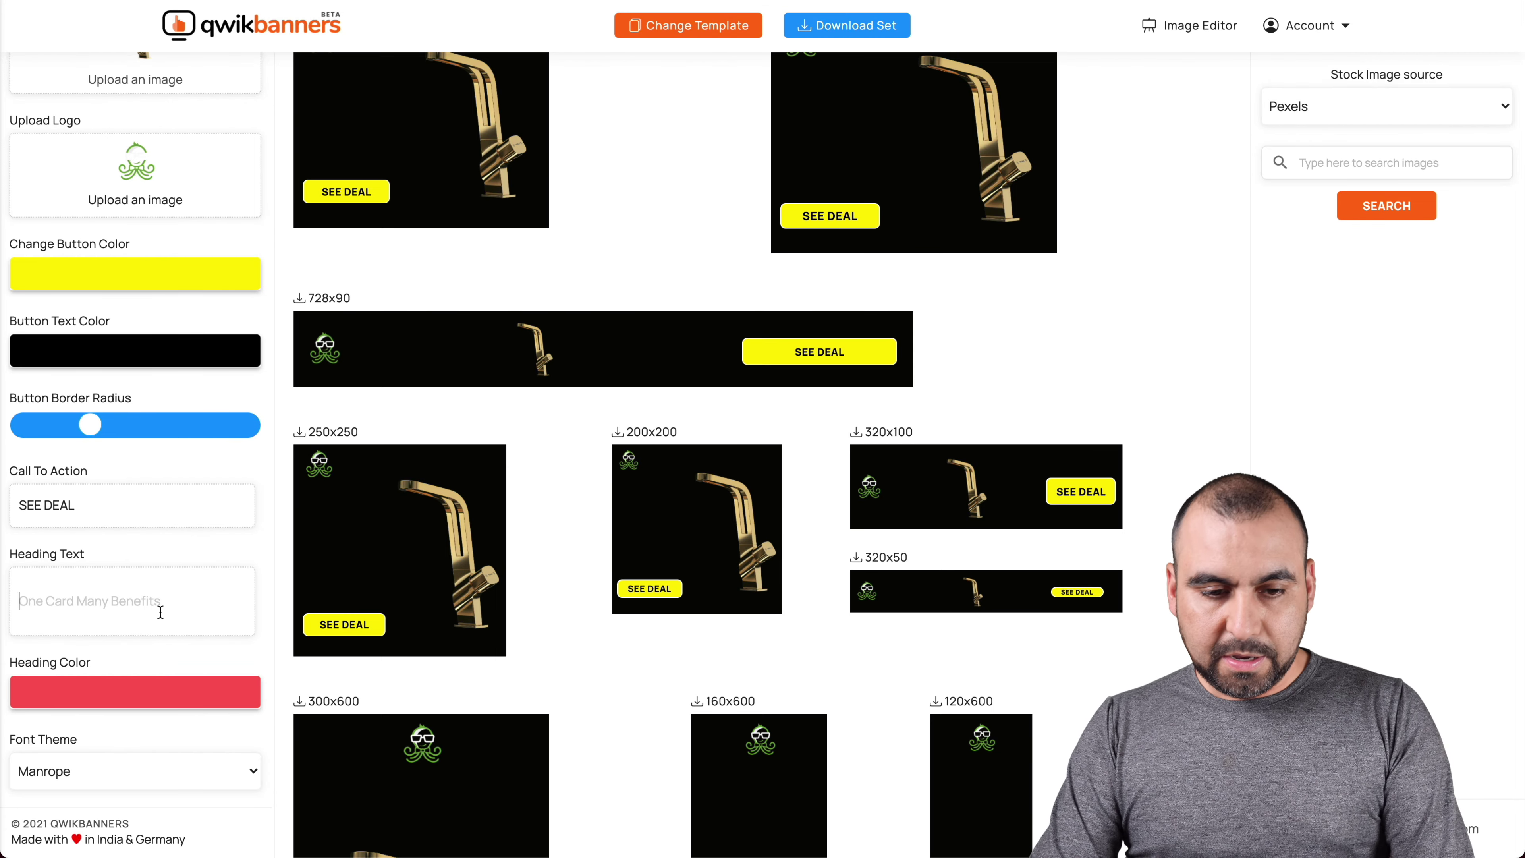
text(MODERN FAUCET)
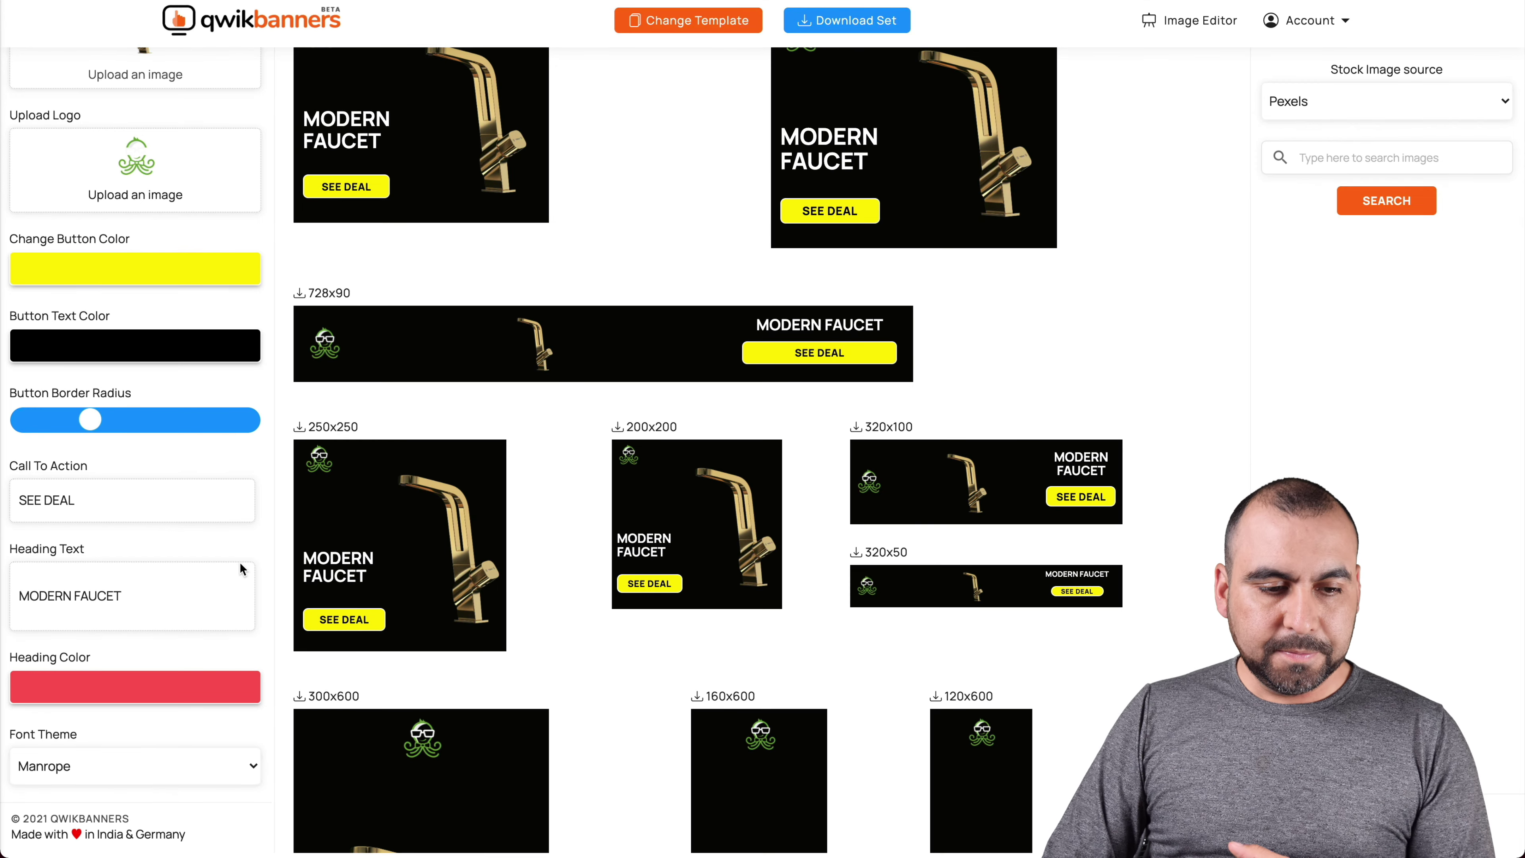
Set the Heading Color to white.
click(134, 688)
drag(138, 559, 196, 481)
click(244, 486)
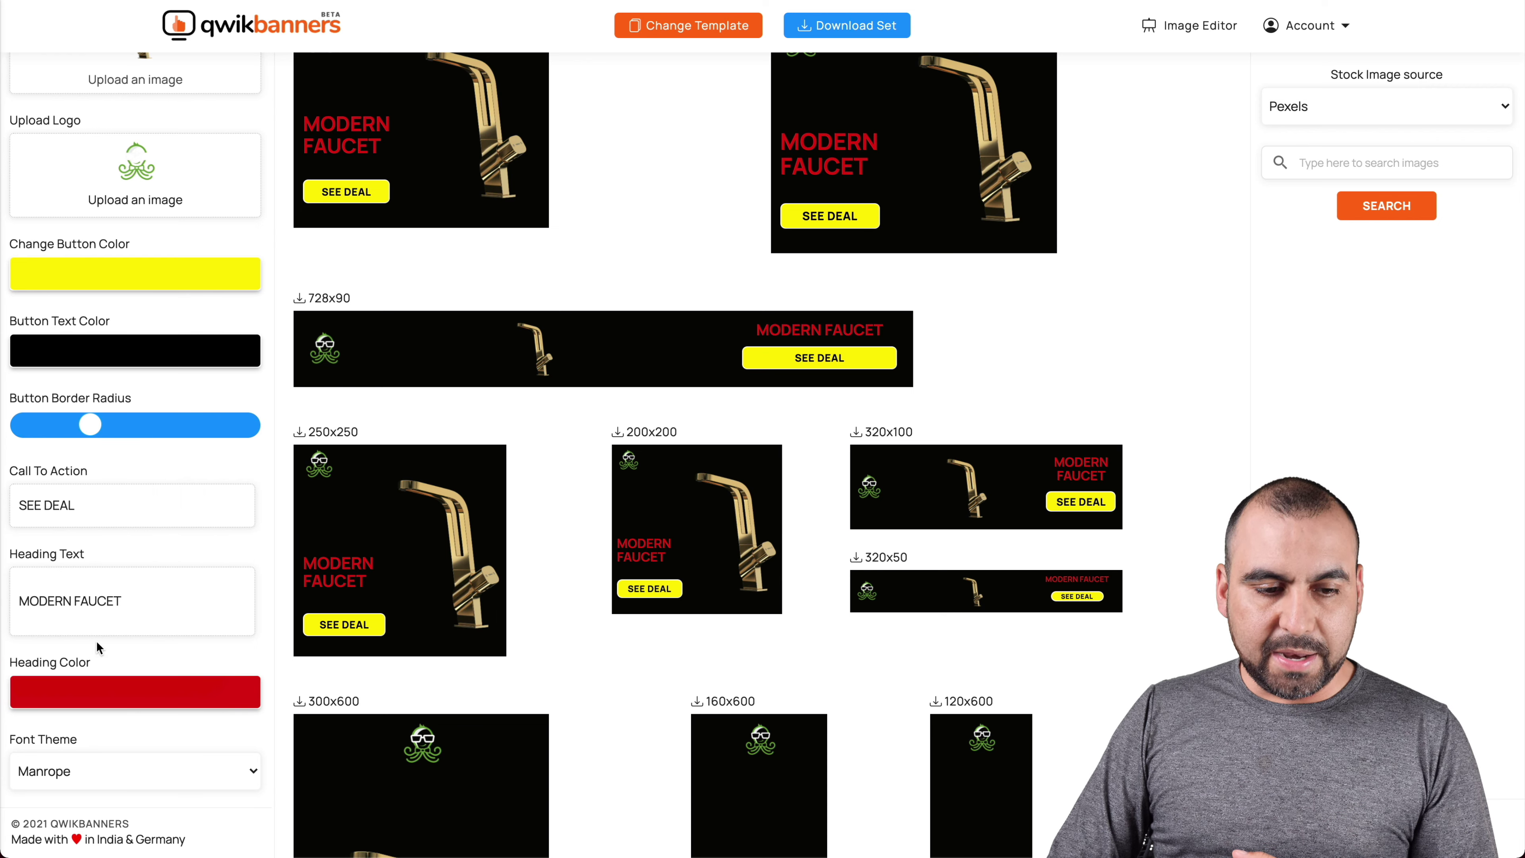
click(116, 689)
drag(52, 536, 4, 448)
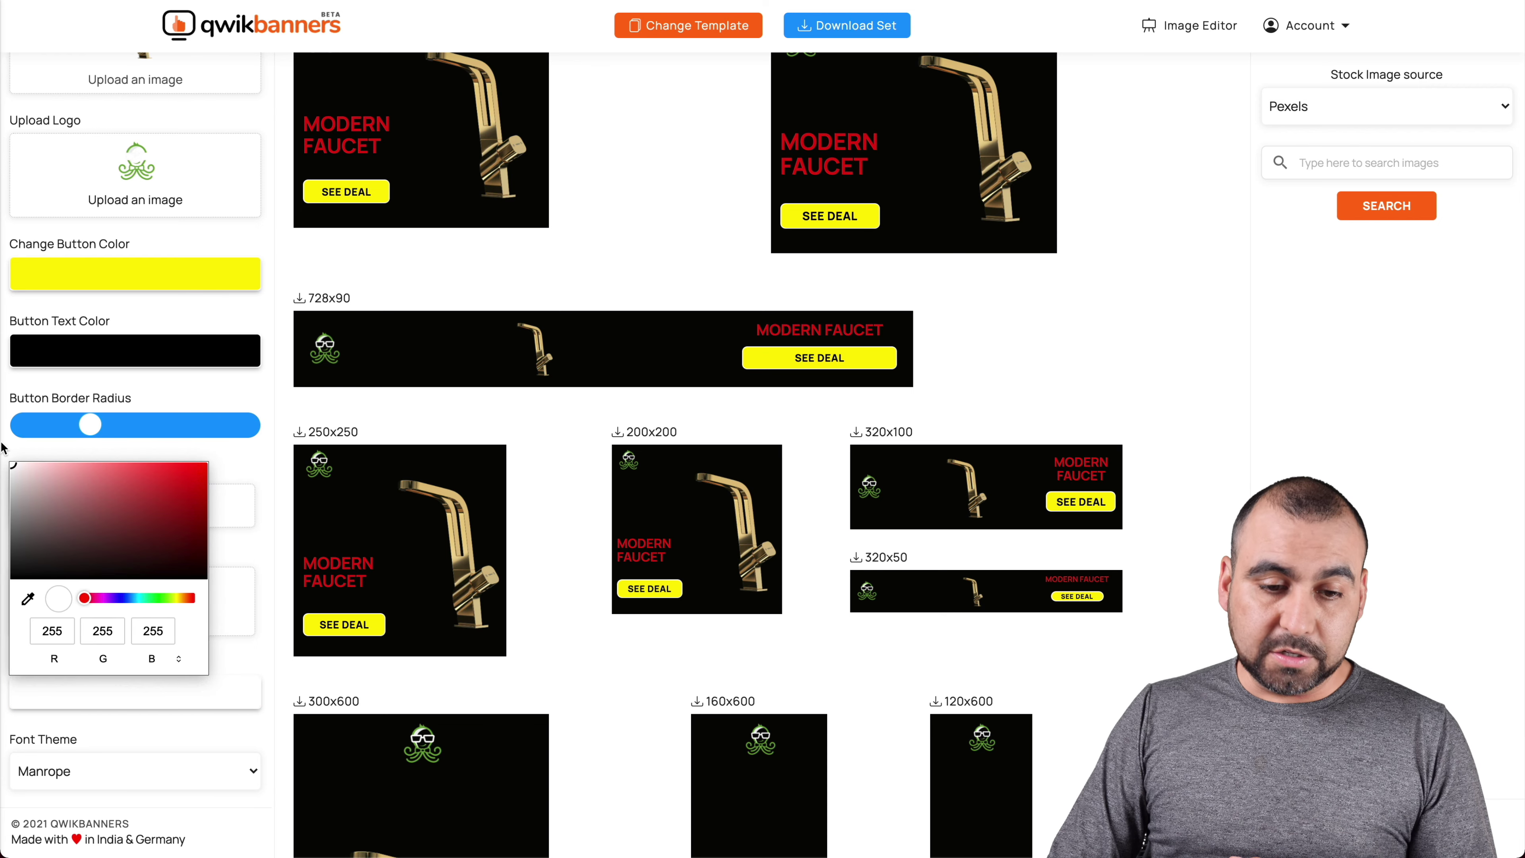
click(274, 525)
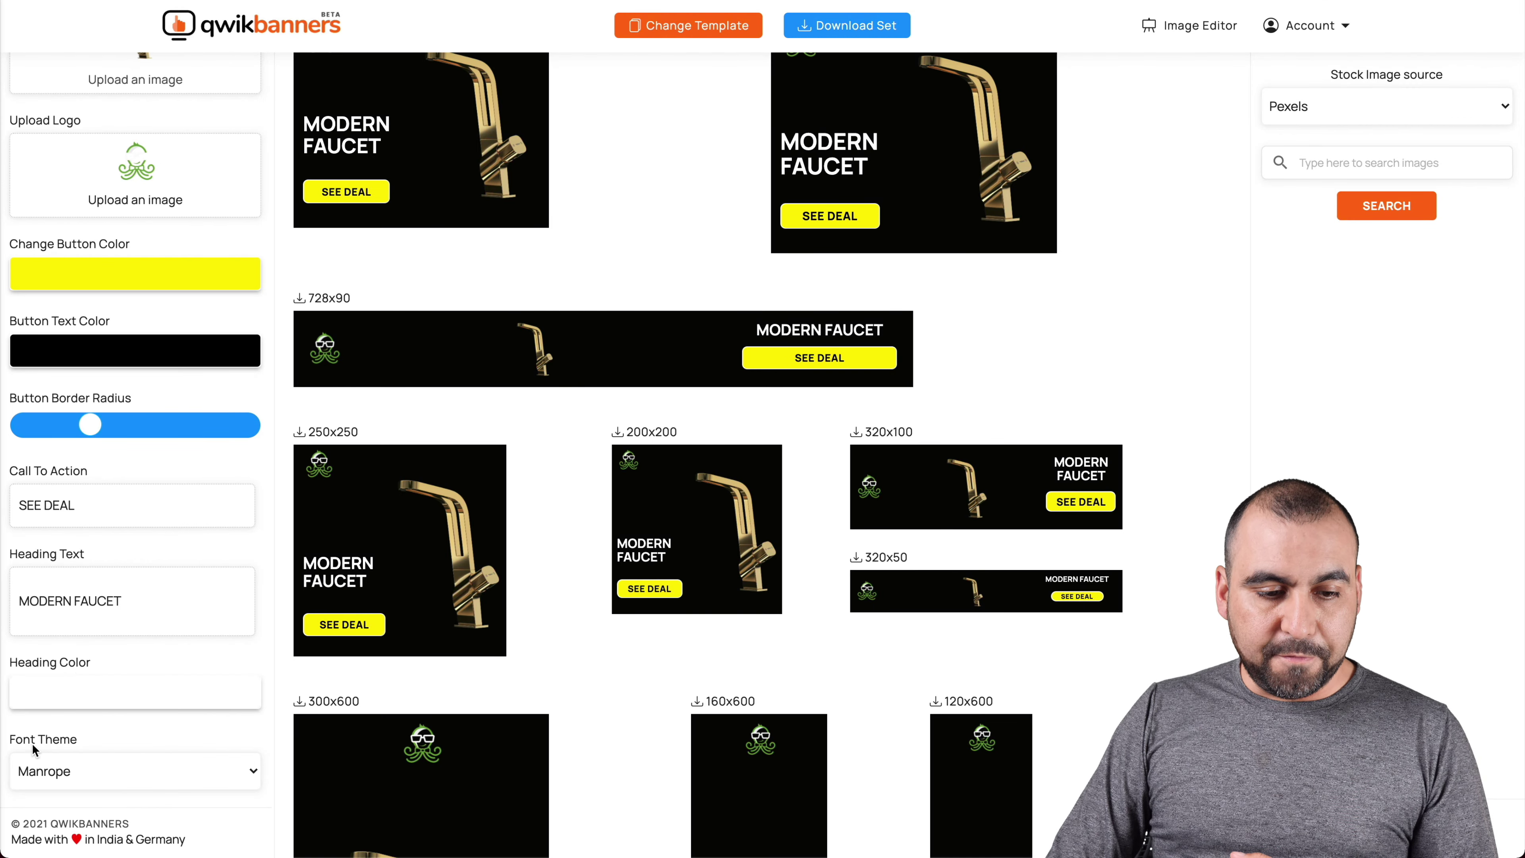
Check the Font Theme list and keep Manrope.
click(125, 781)
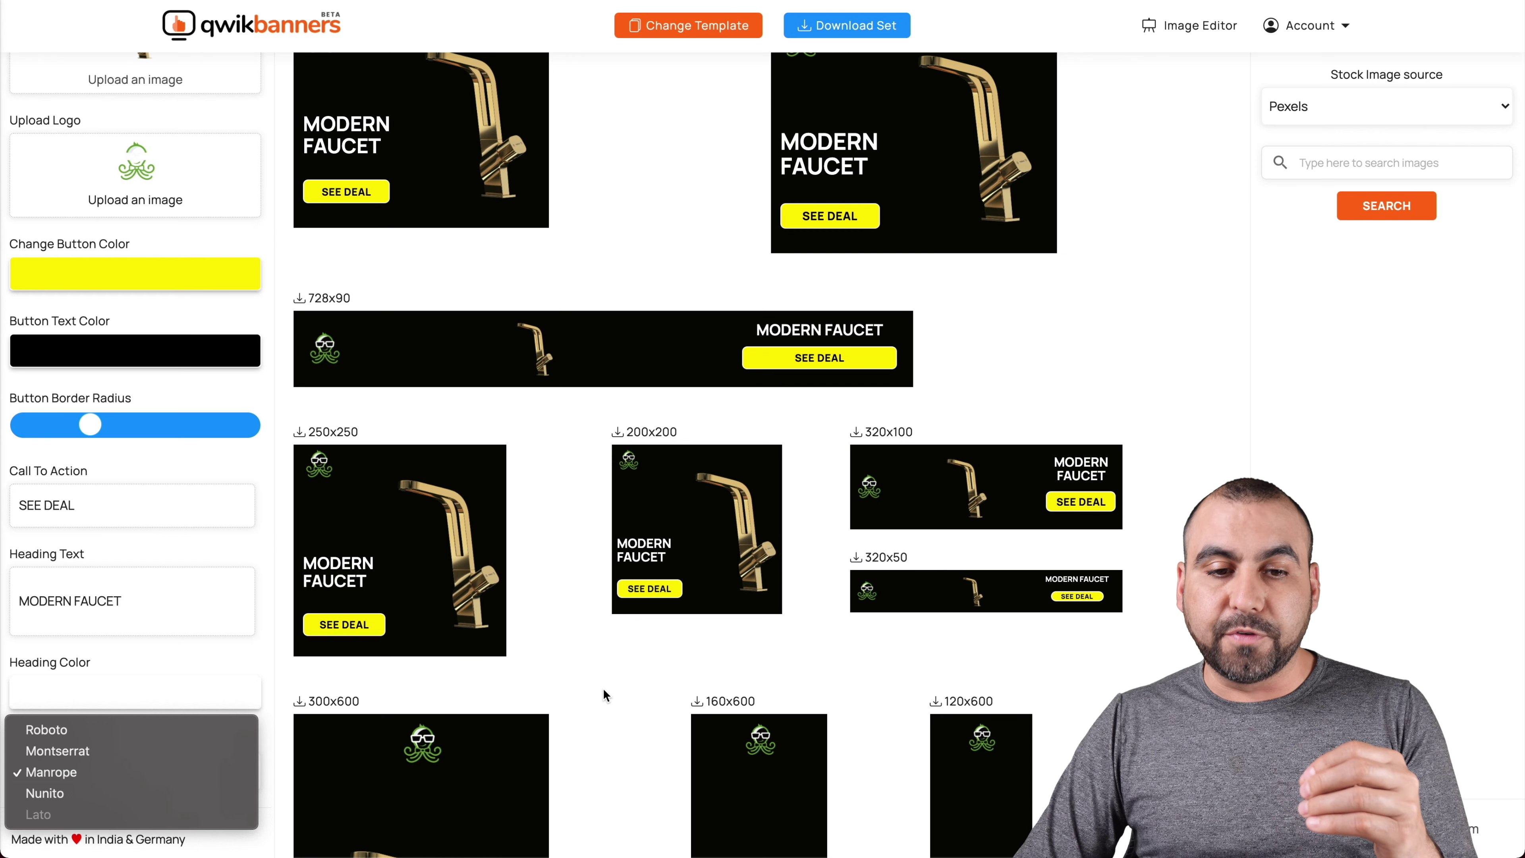
click(561, 471)
scroll(561, 471, up, 2)
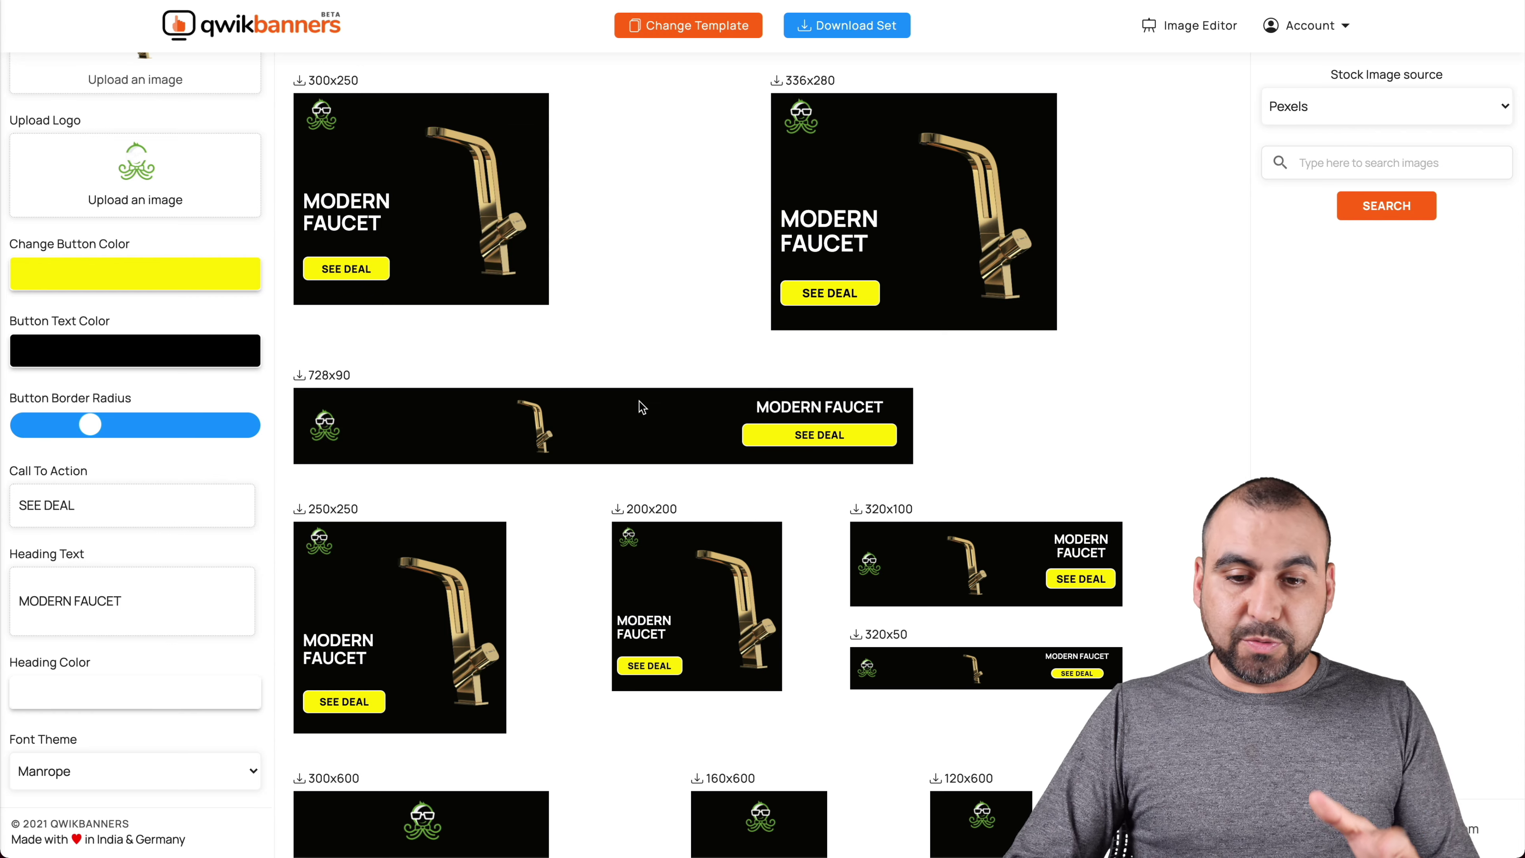
scroll(641, 407, down, 12)
scroll(642, 406, up, 12)
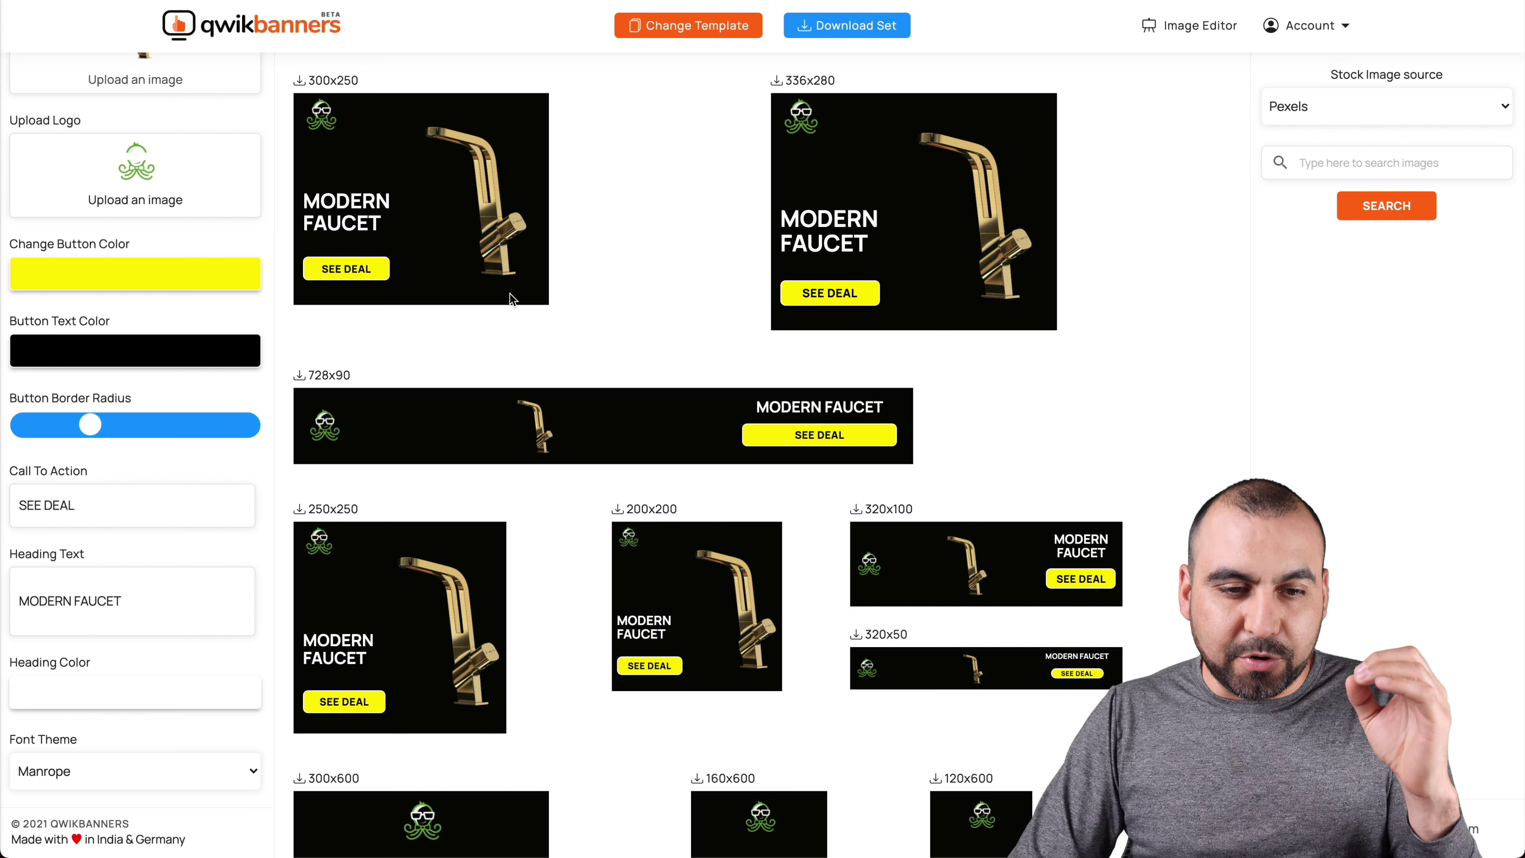
drag(365, 274, 428, 239)
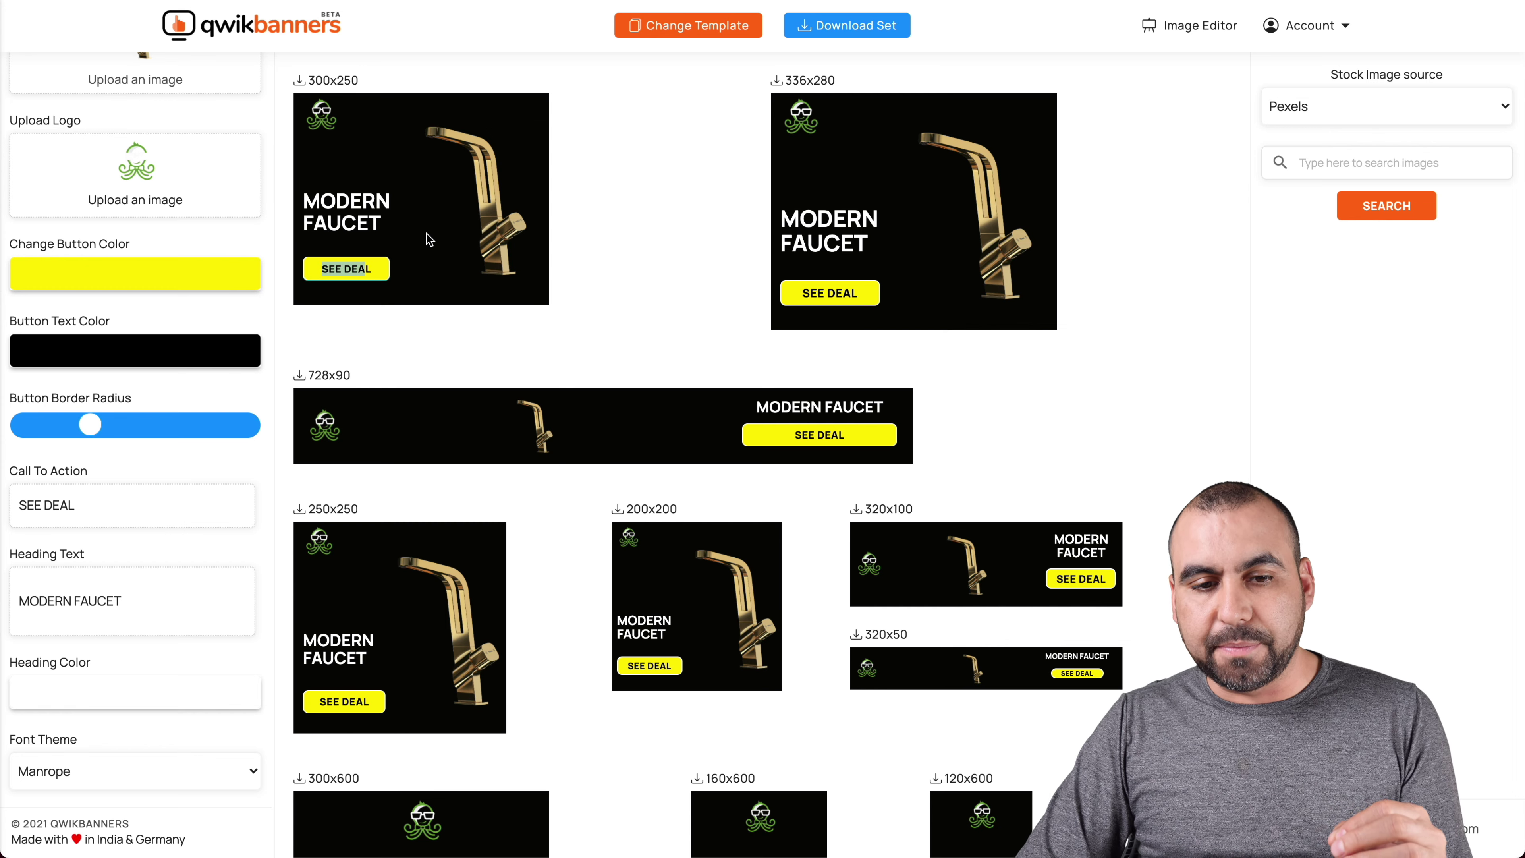
click(377, 280)
double_click(346, 201)
click(401, 202)
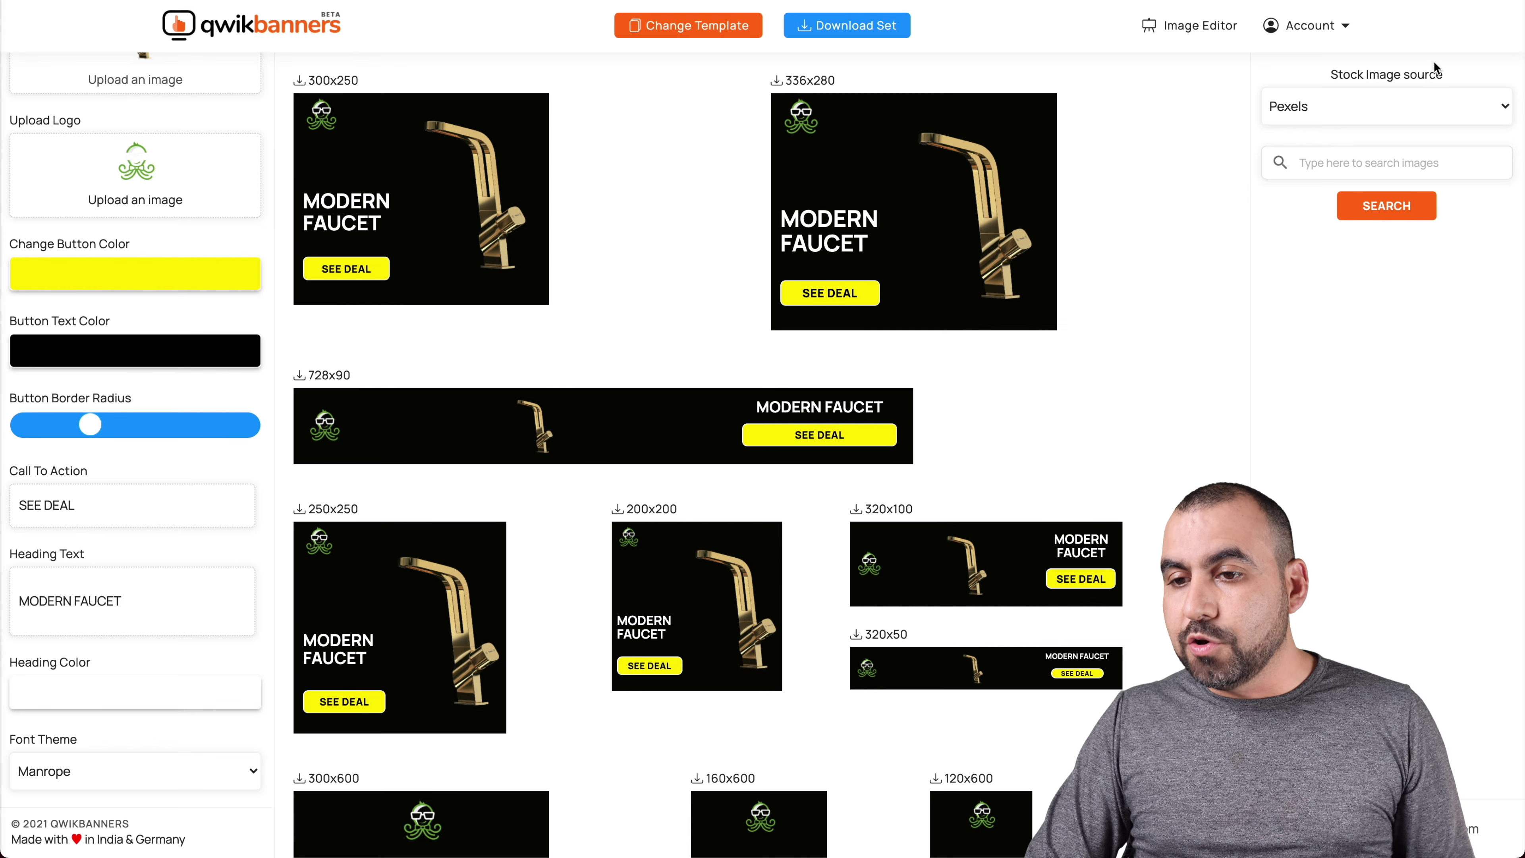
Switch the Stock Image source to Pixabay and search for 'cow'.
click(1394, 98)
click(1359, 129)
click(1343, 161)
text(cow)
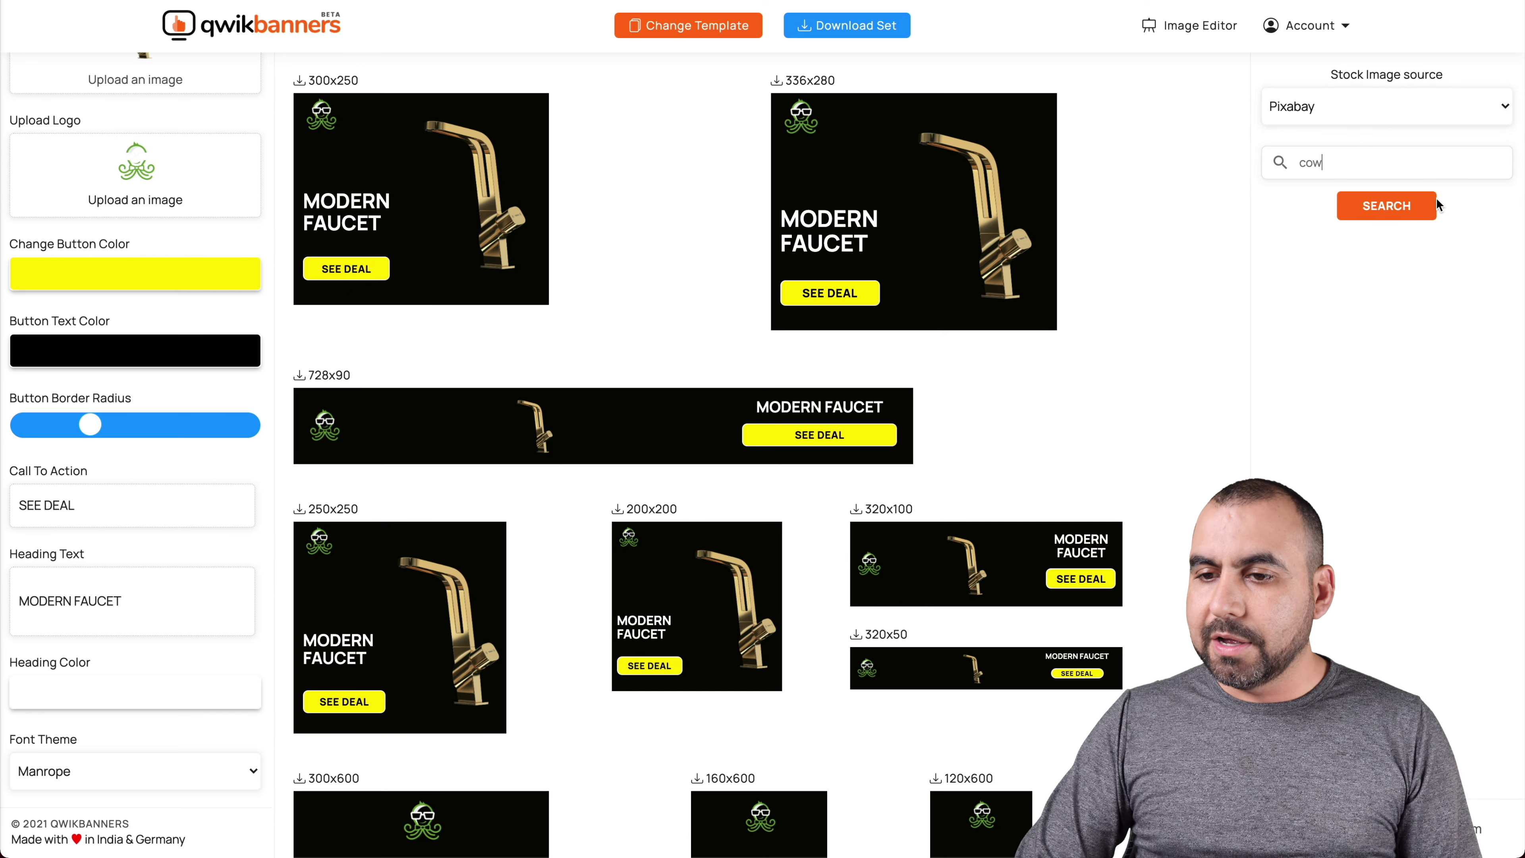
click(1416, 206)
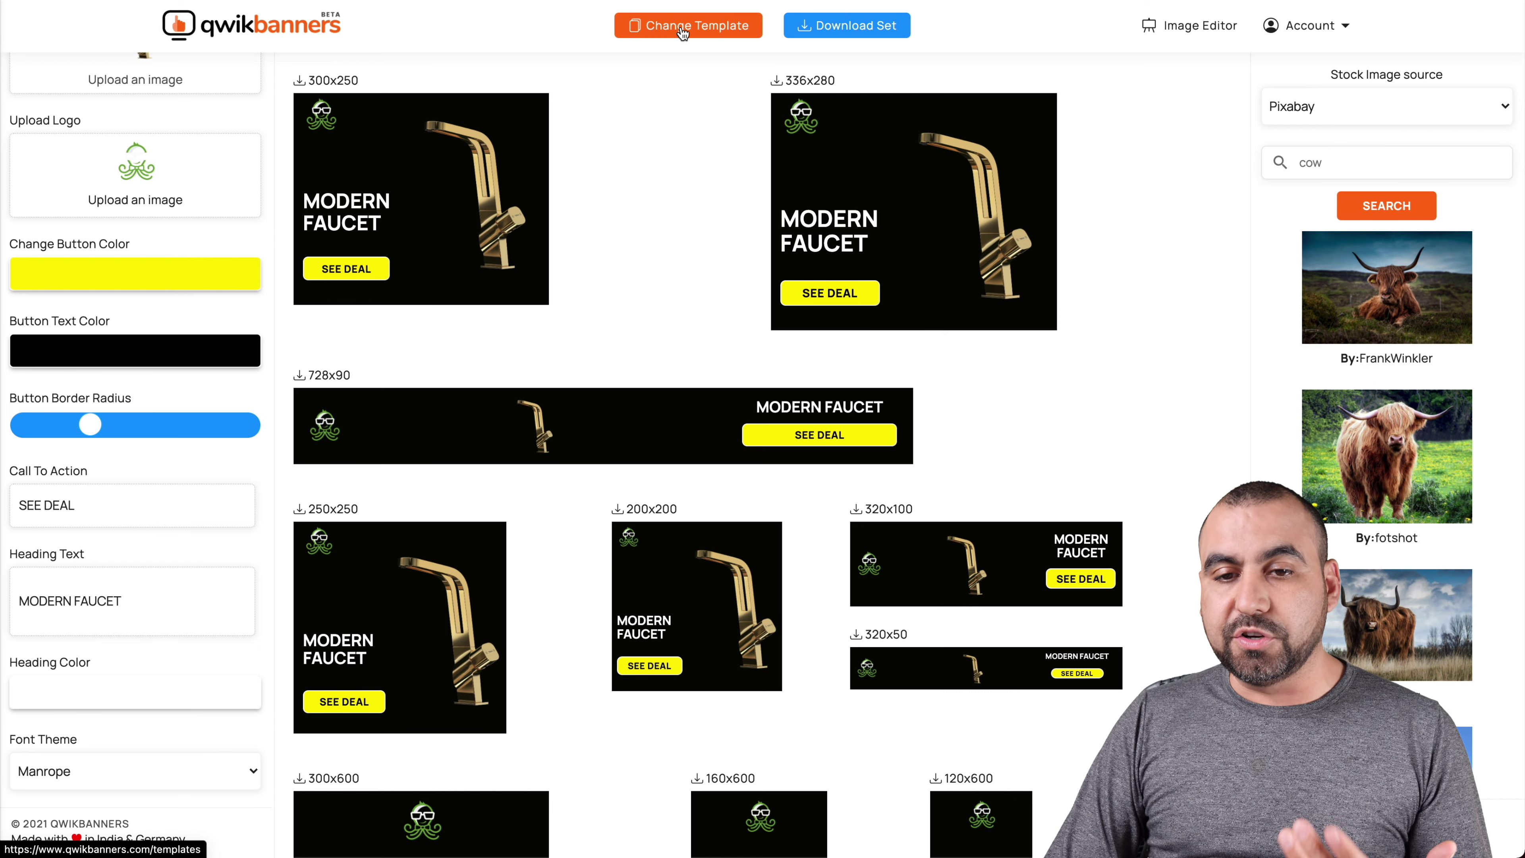
Save all ten faucet banners as the QwikBanners-Set zip archive on the Desktop.
click(841, 26)
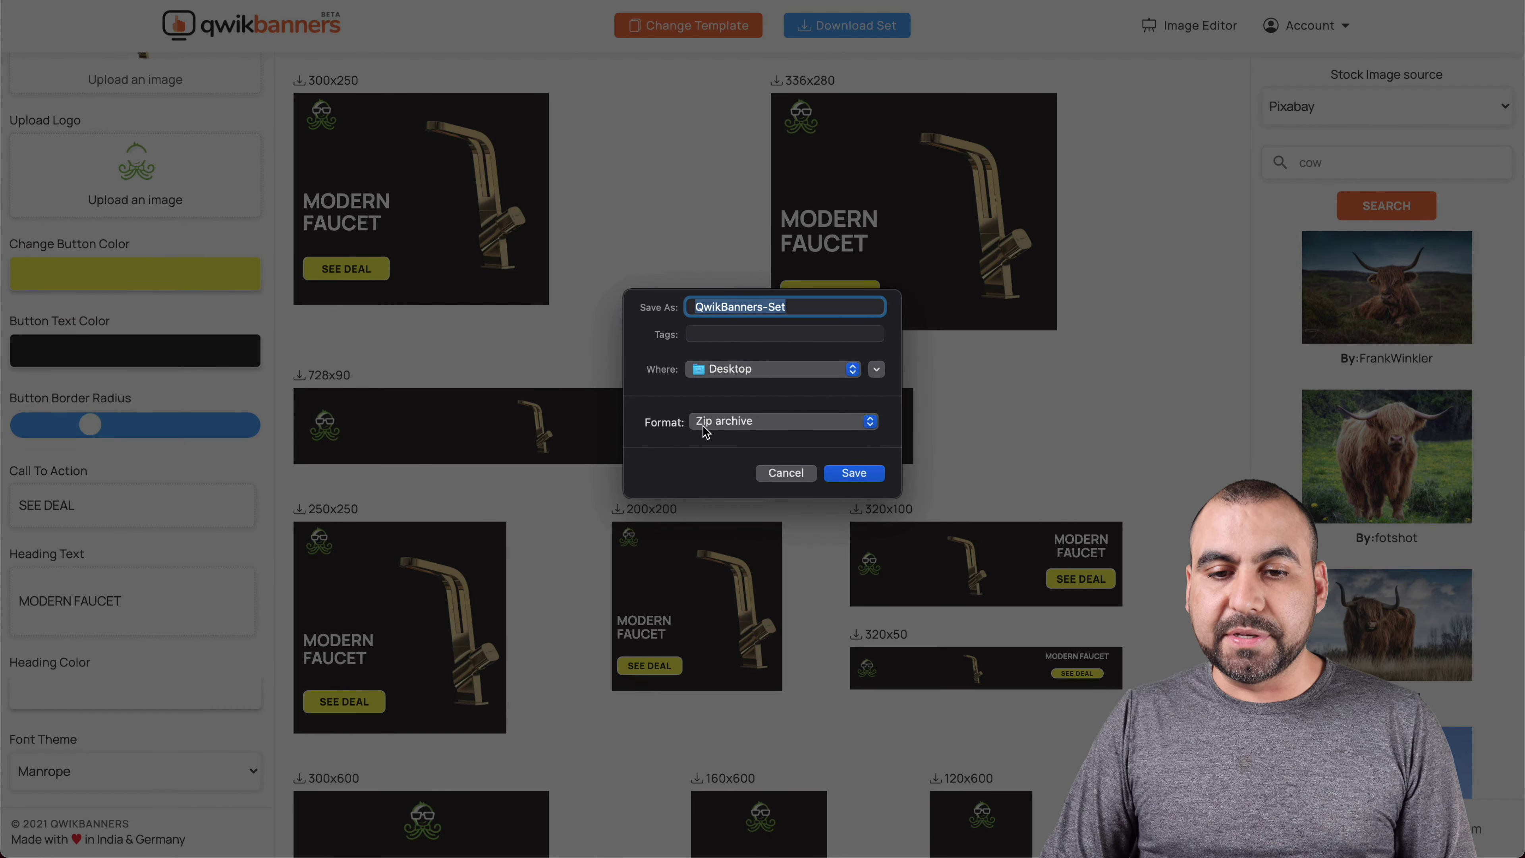
click(780, 474)
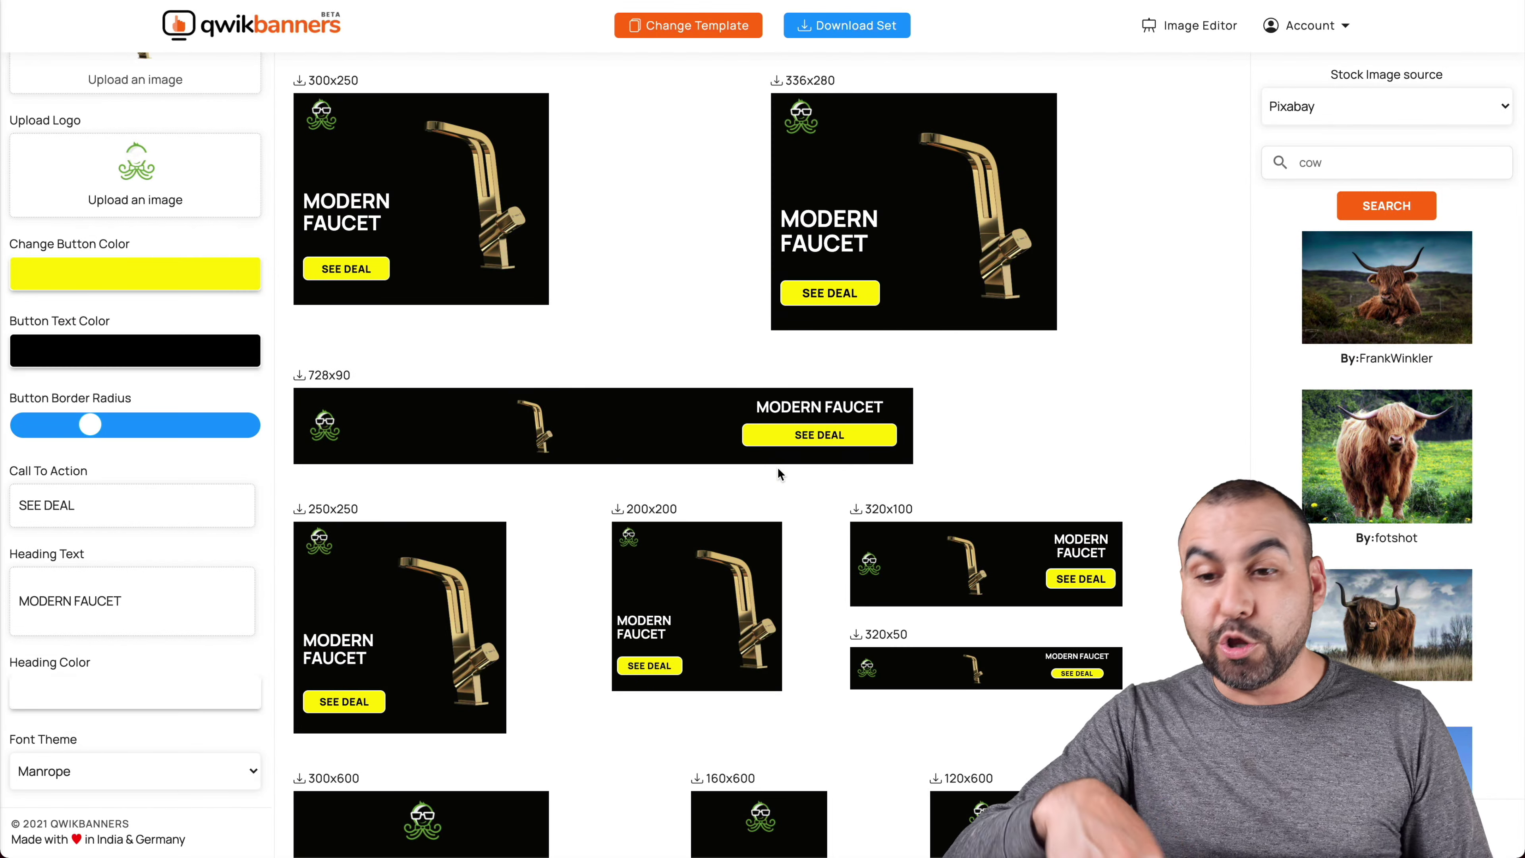
Launch Photopea from the QwikBanners header and check its File menu, leaving it closed.
click(1181, 27)
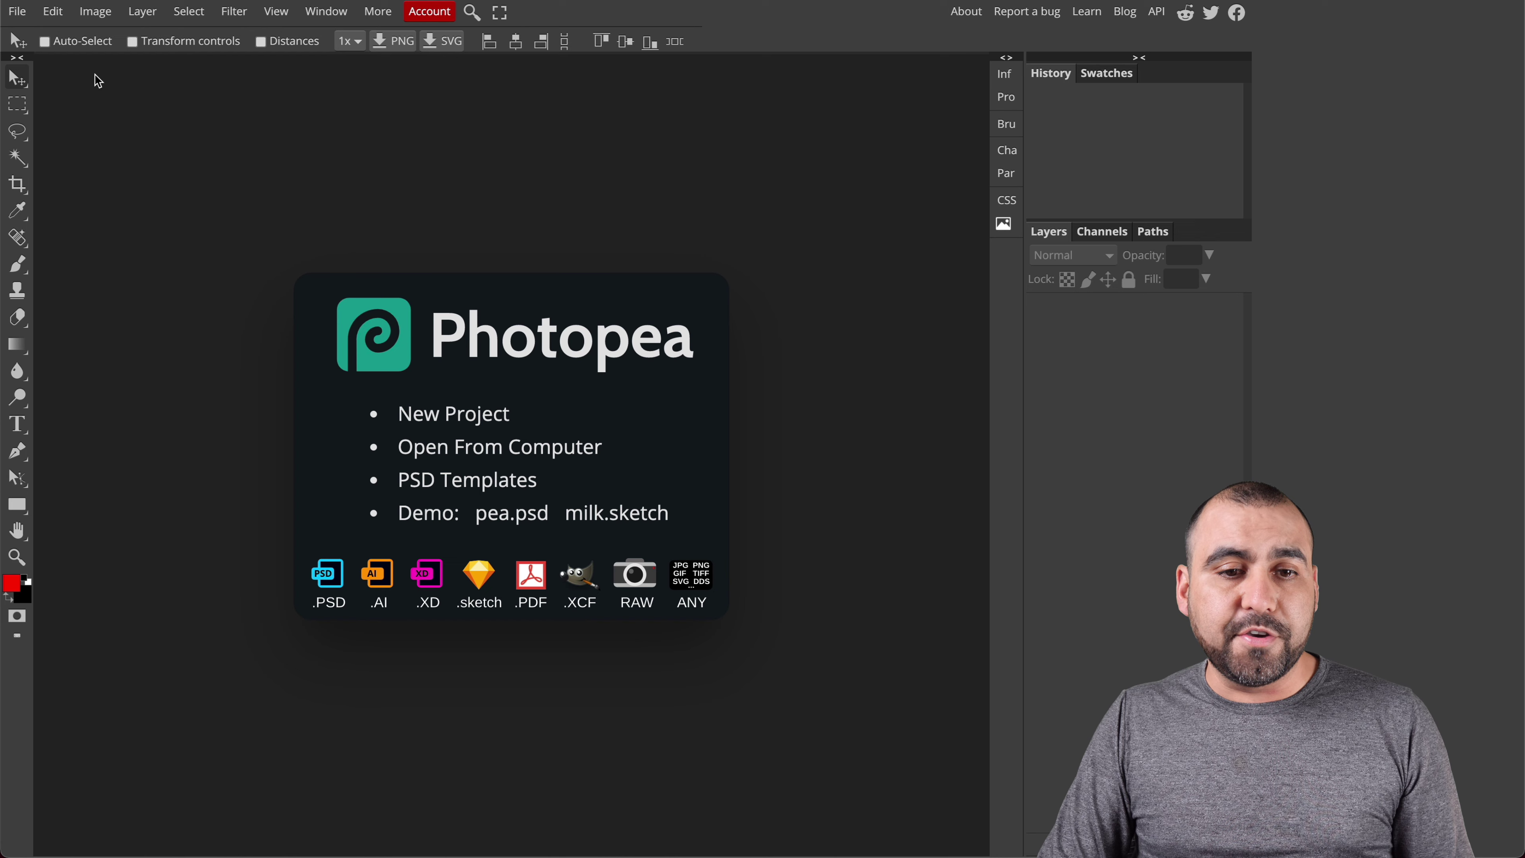
click(35, 16)
click(52, 17)
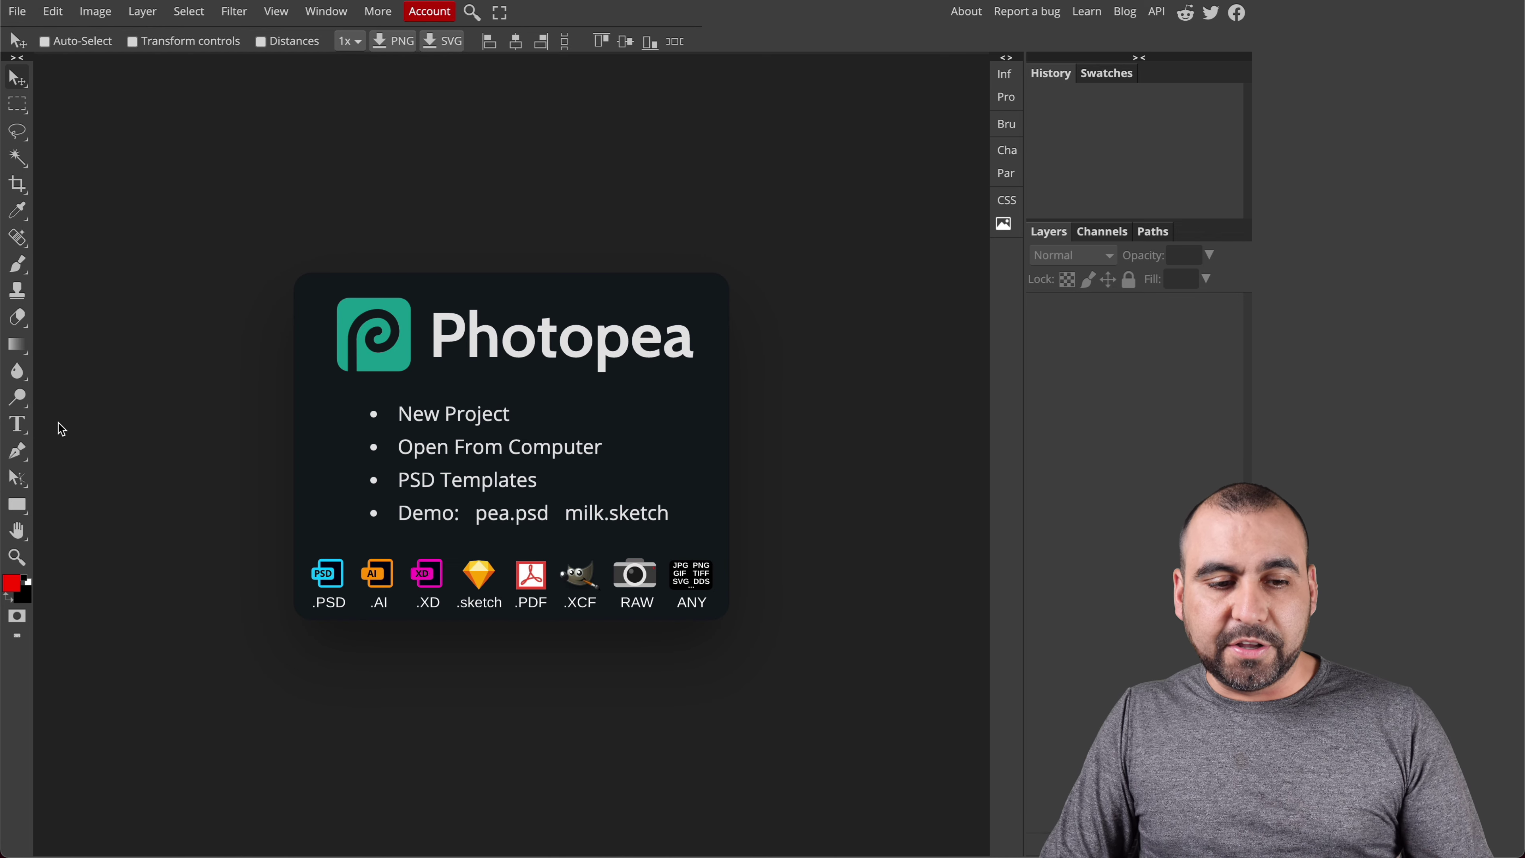